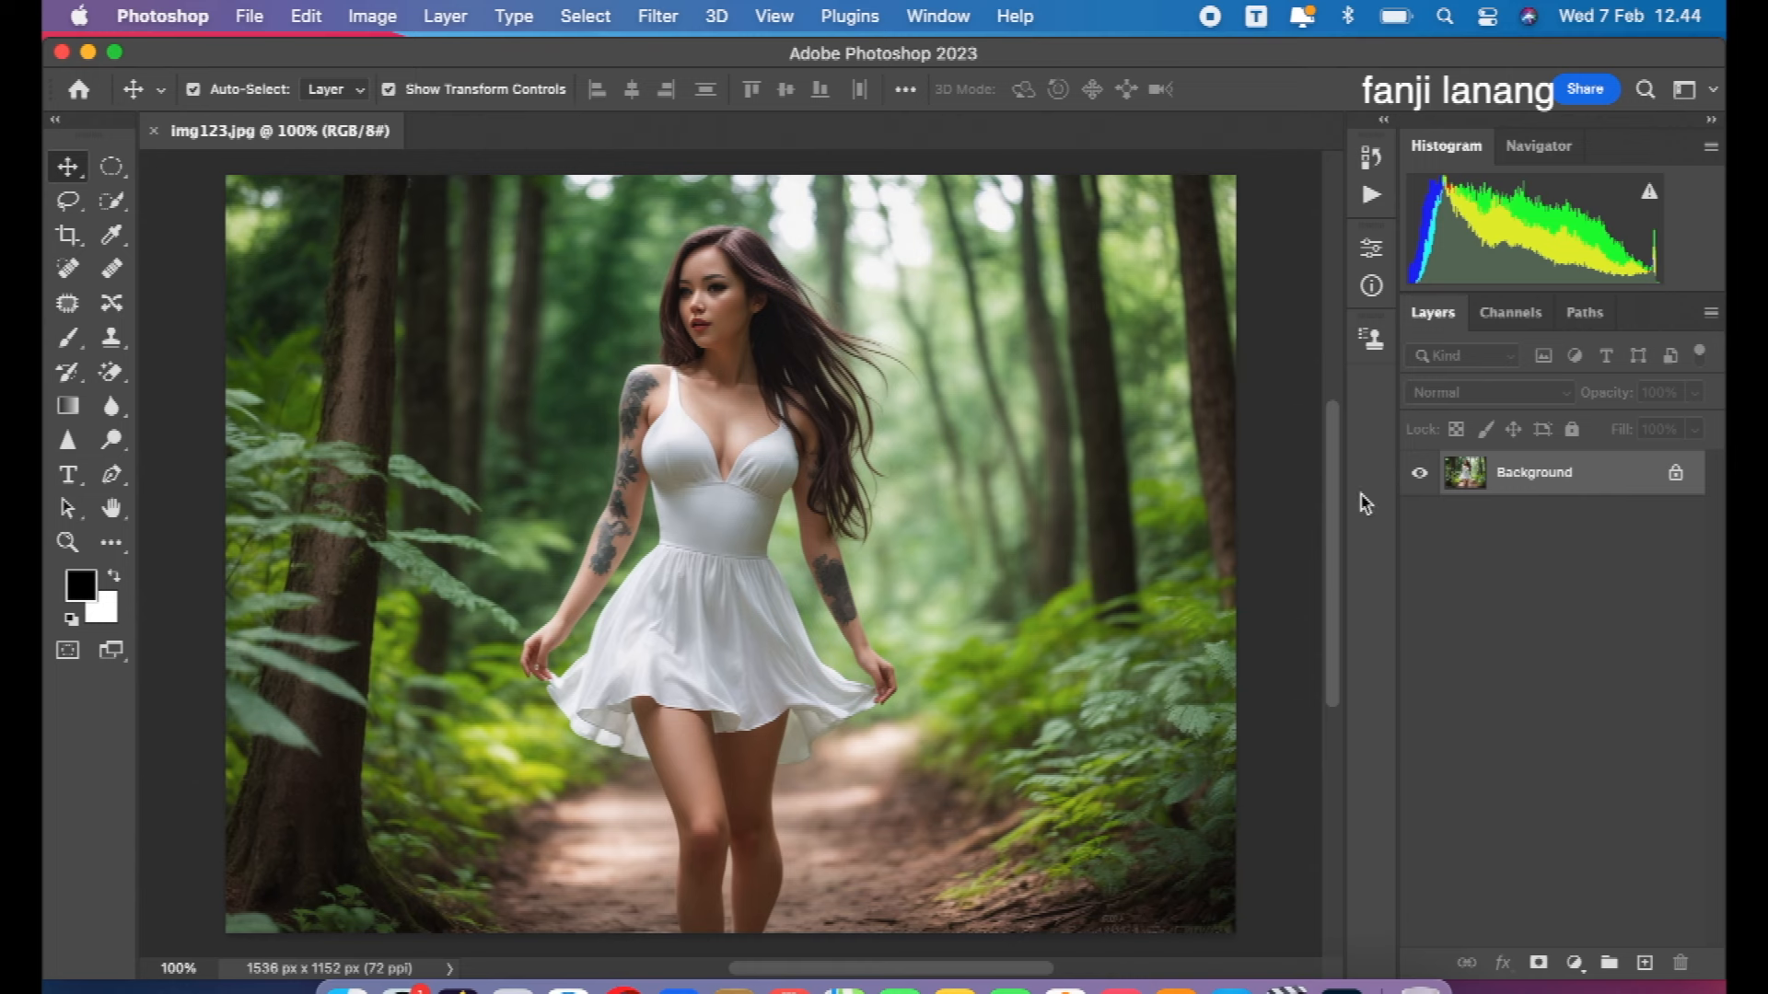
# - Duplicate the Background layer and open the Camera Raw filter on the copy
pyautogui.moveTo(1588, 488); pyautogui.dragTo(1645, 962)
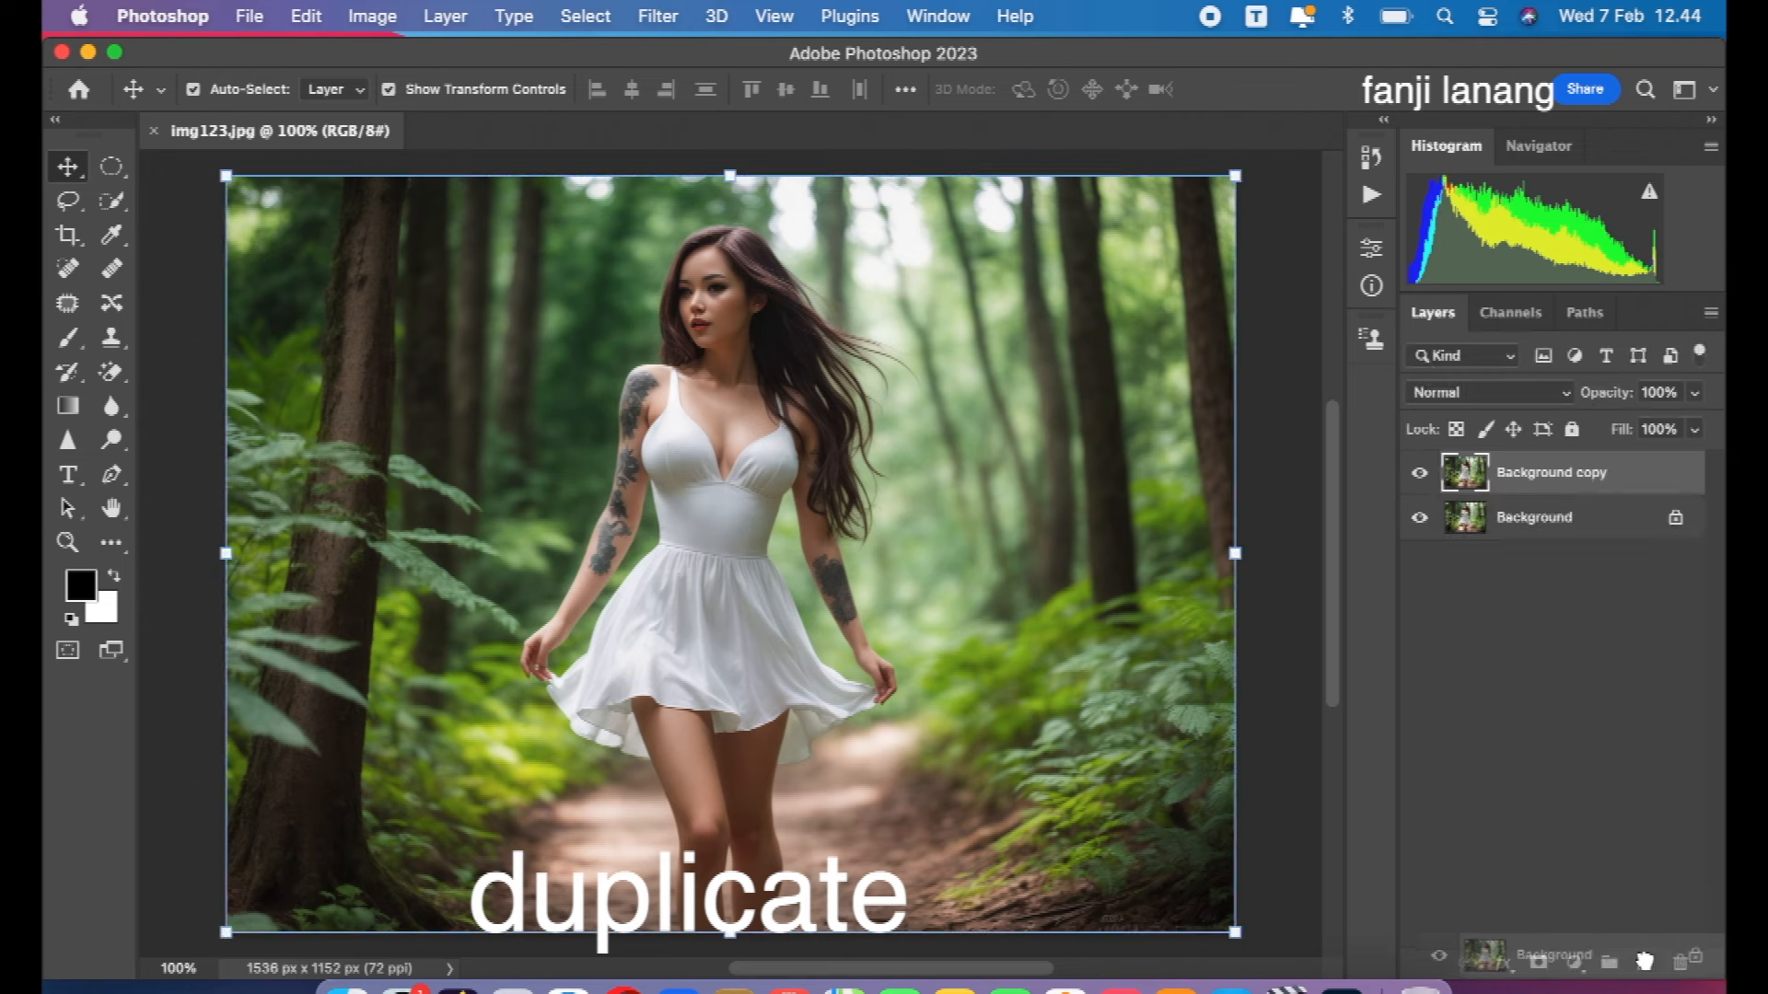
pyautogui.click(650, 27)
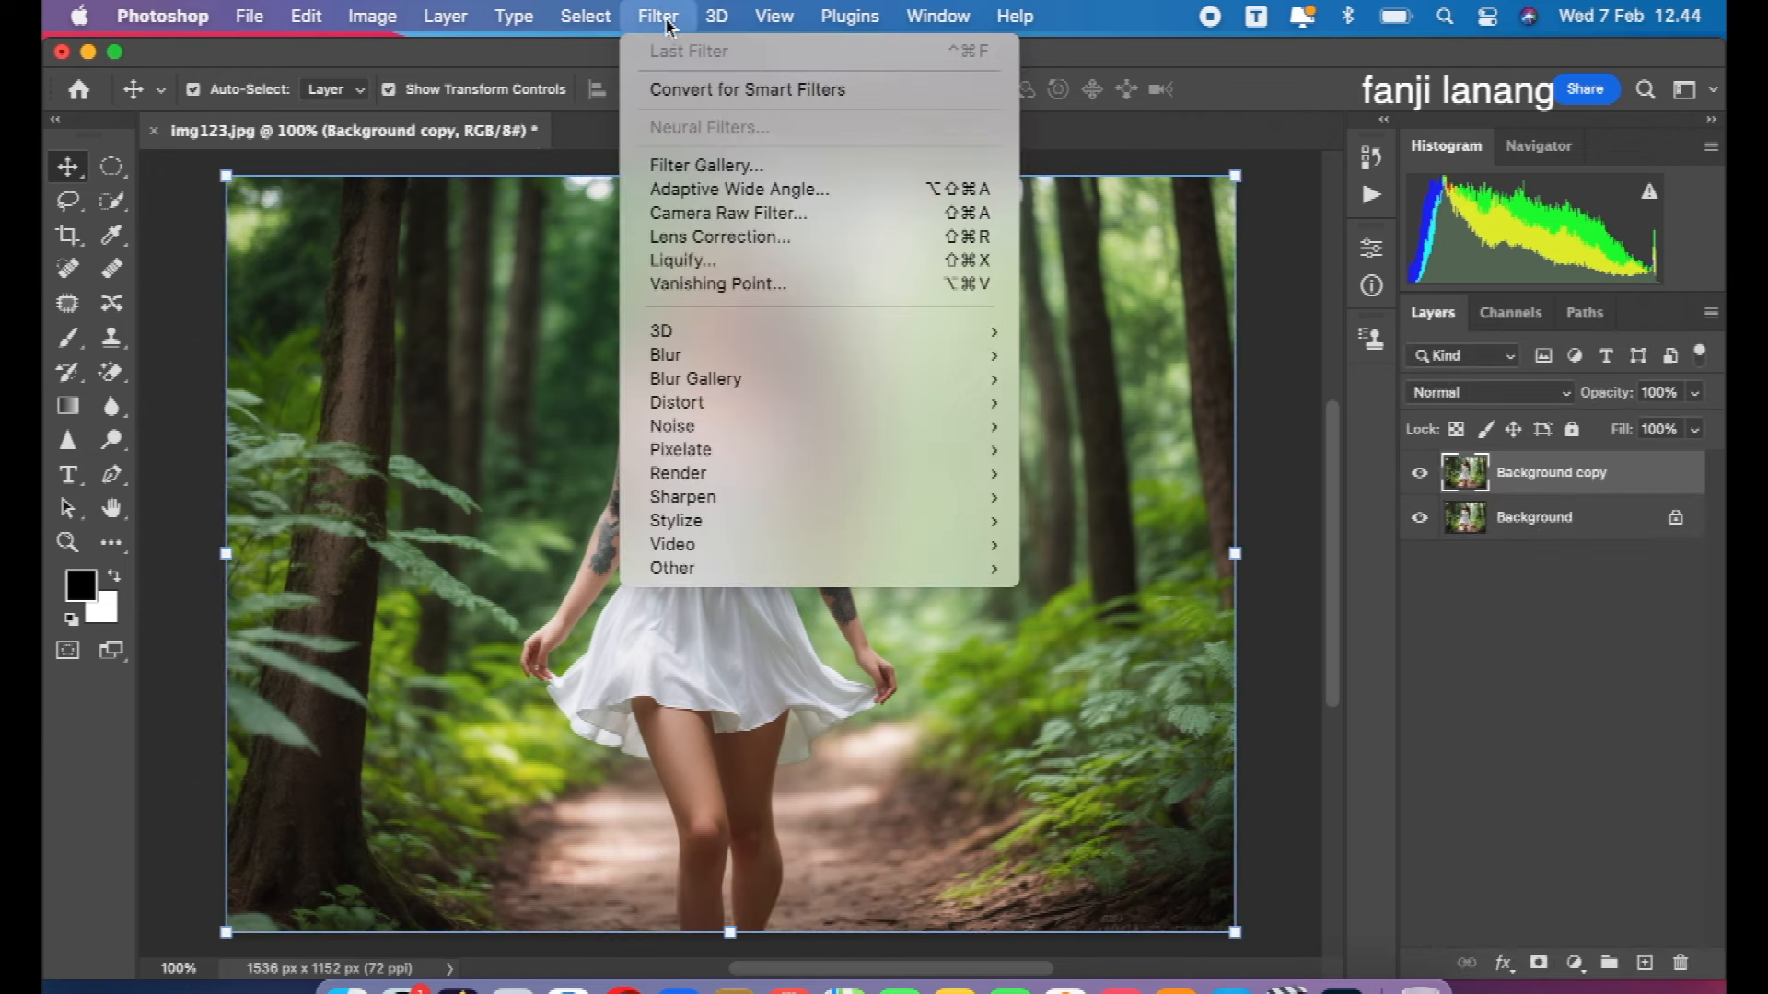
pyautogui.click(711, 211)
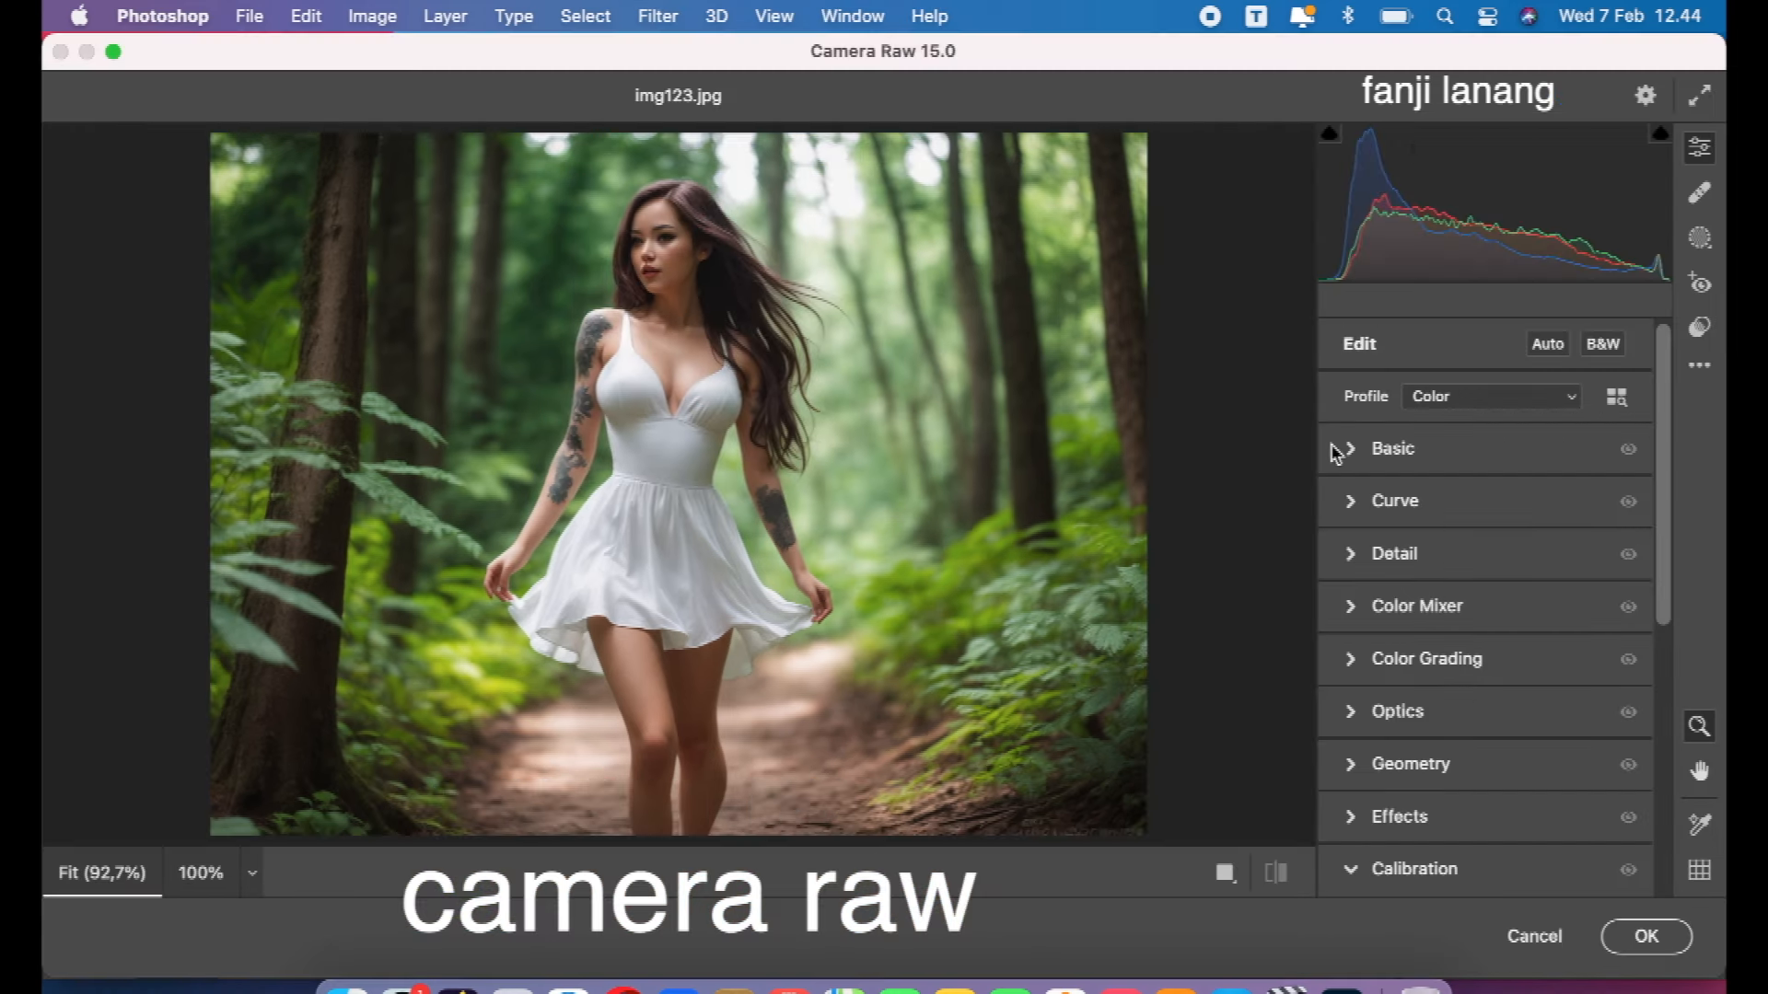
# - In the Basic adjustments, set Contrast to +10, Highlights to -25 and Shadows to +75
pyautogui.click(1348, 449)
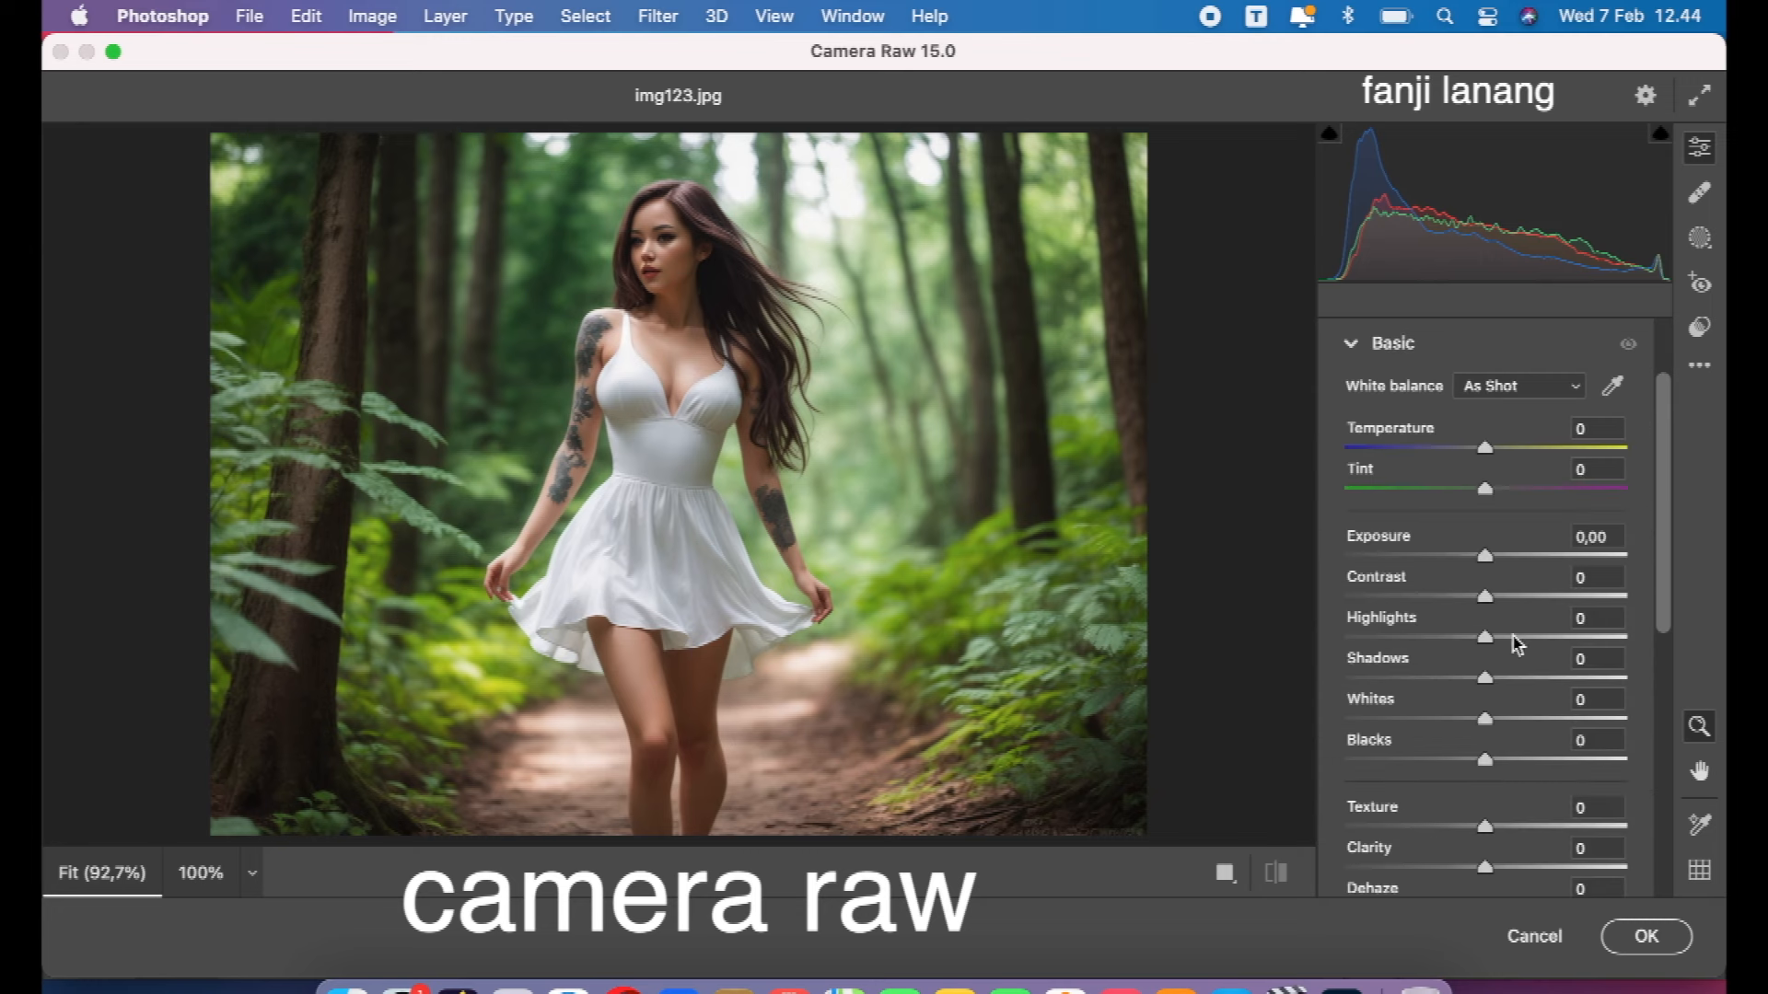
pyautogui.moveTo(1490, 600); pyautogui.dragTo(1499, 597)
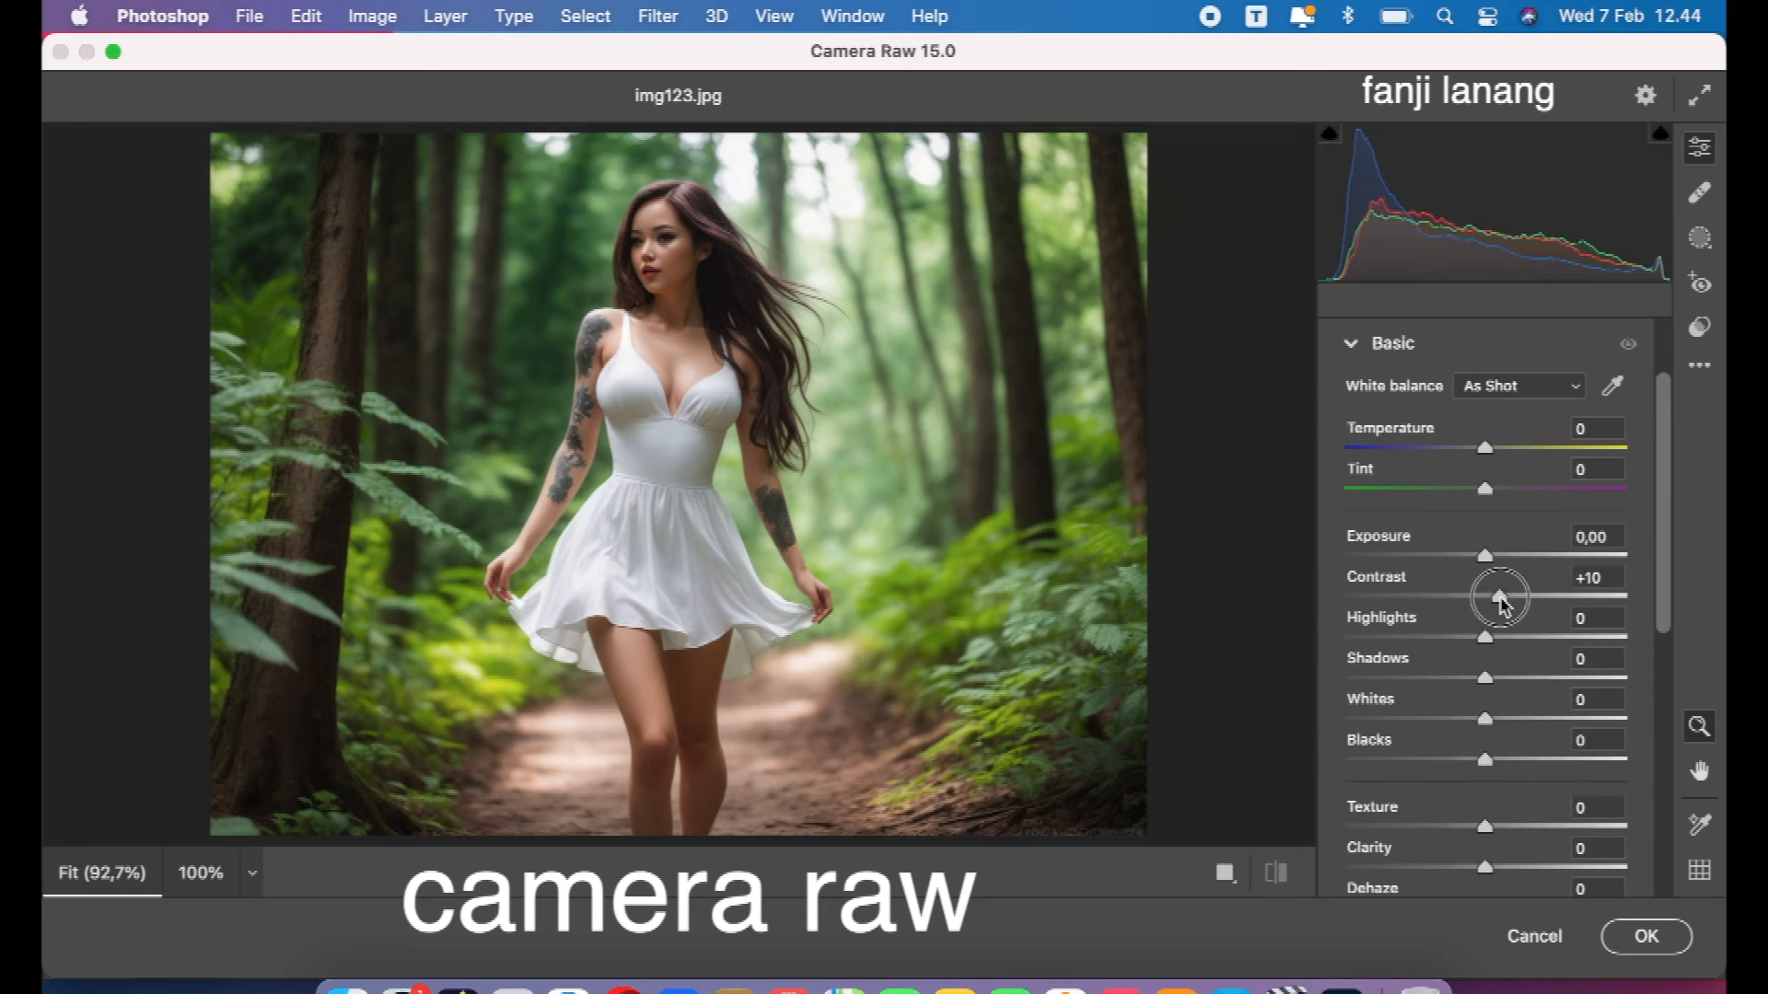
pyautogui.moveTo(1491, 635); pyautogui.dragTo(1452, 650)
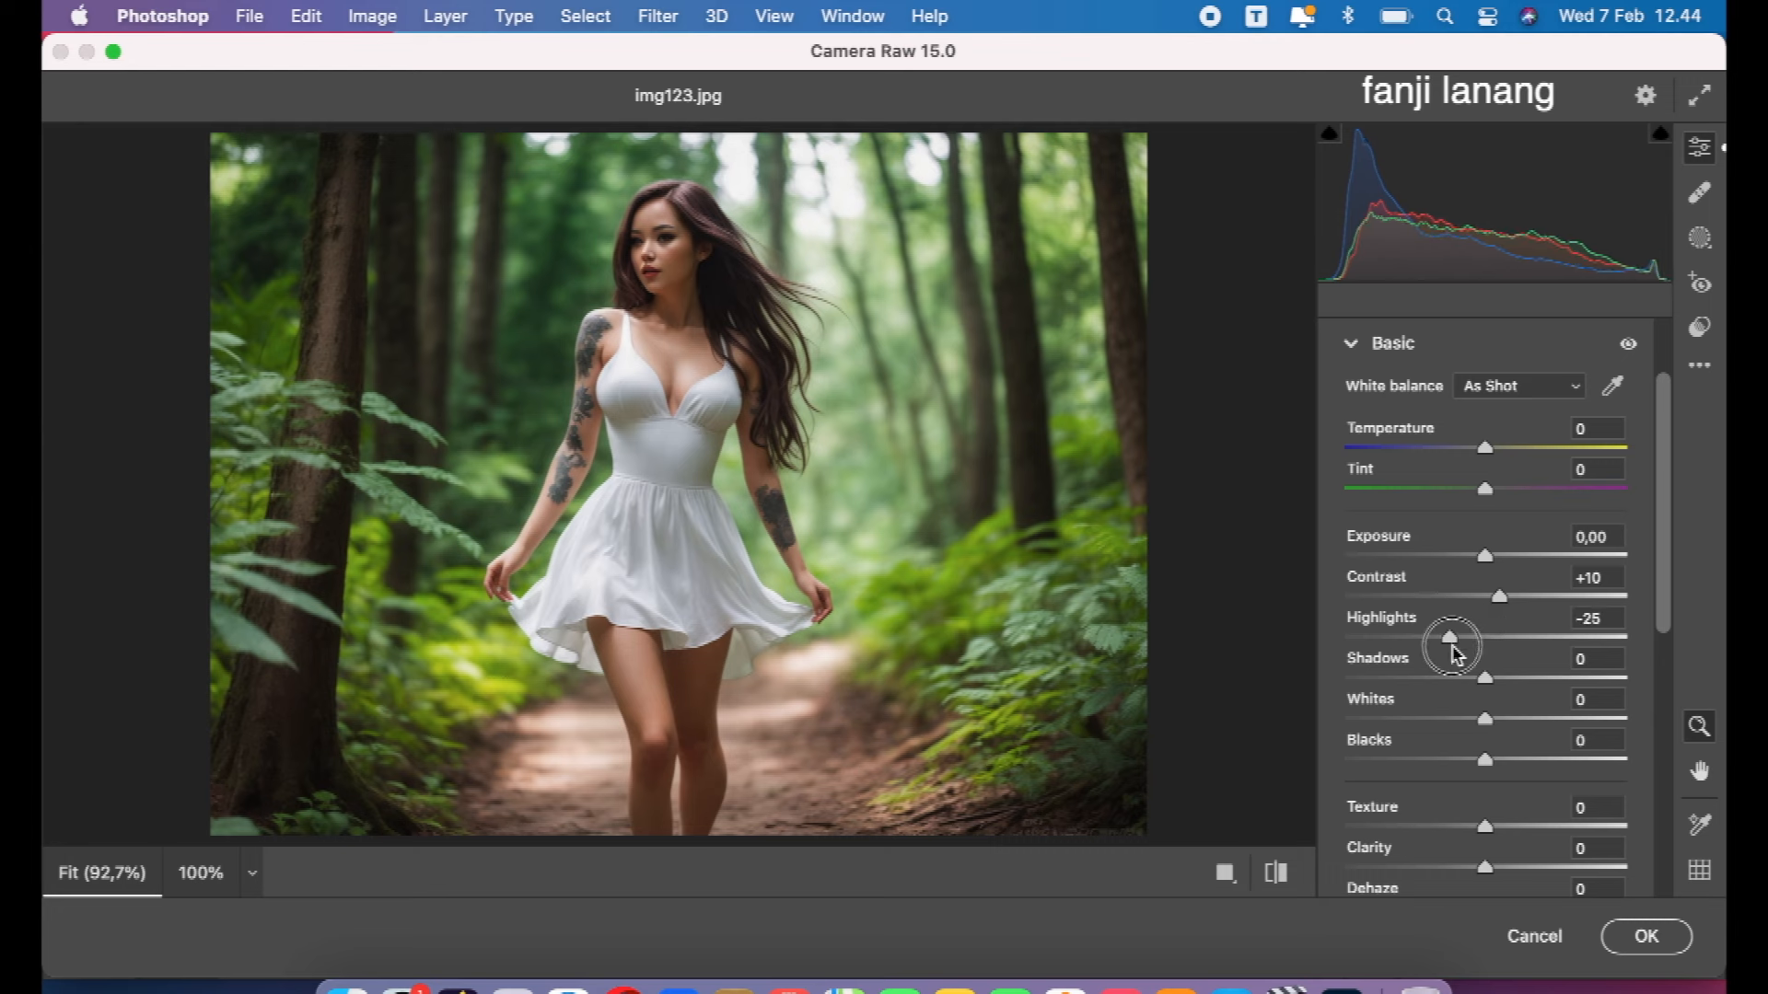
pyautogui.moveTo(1485, 678); pyautogui.dragTo(1599, 707)
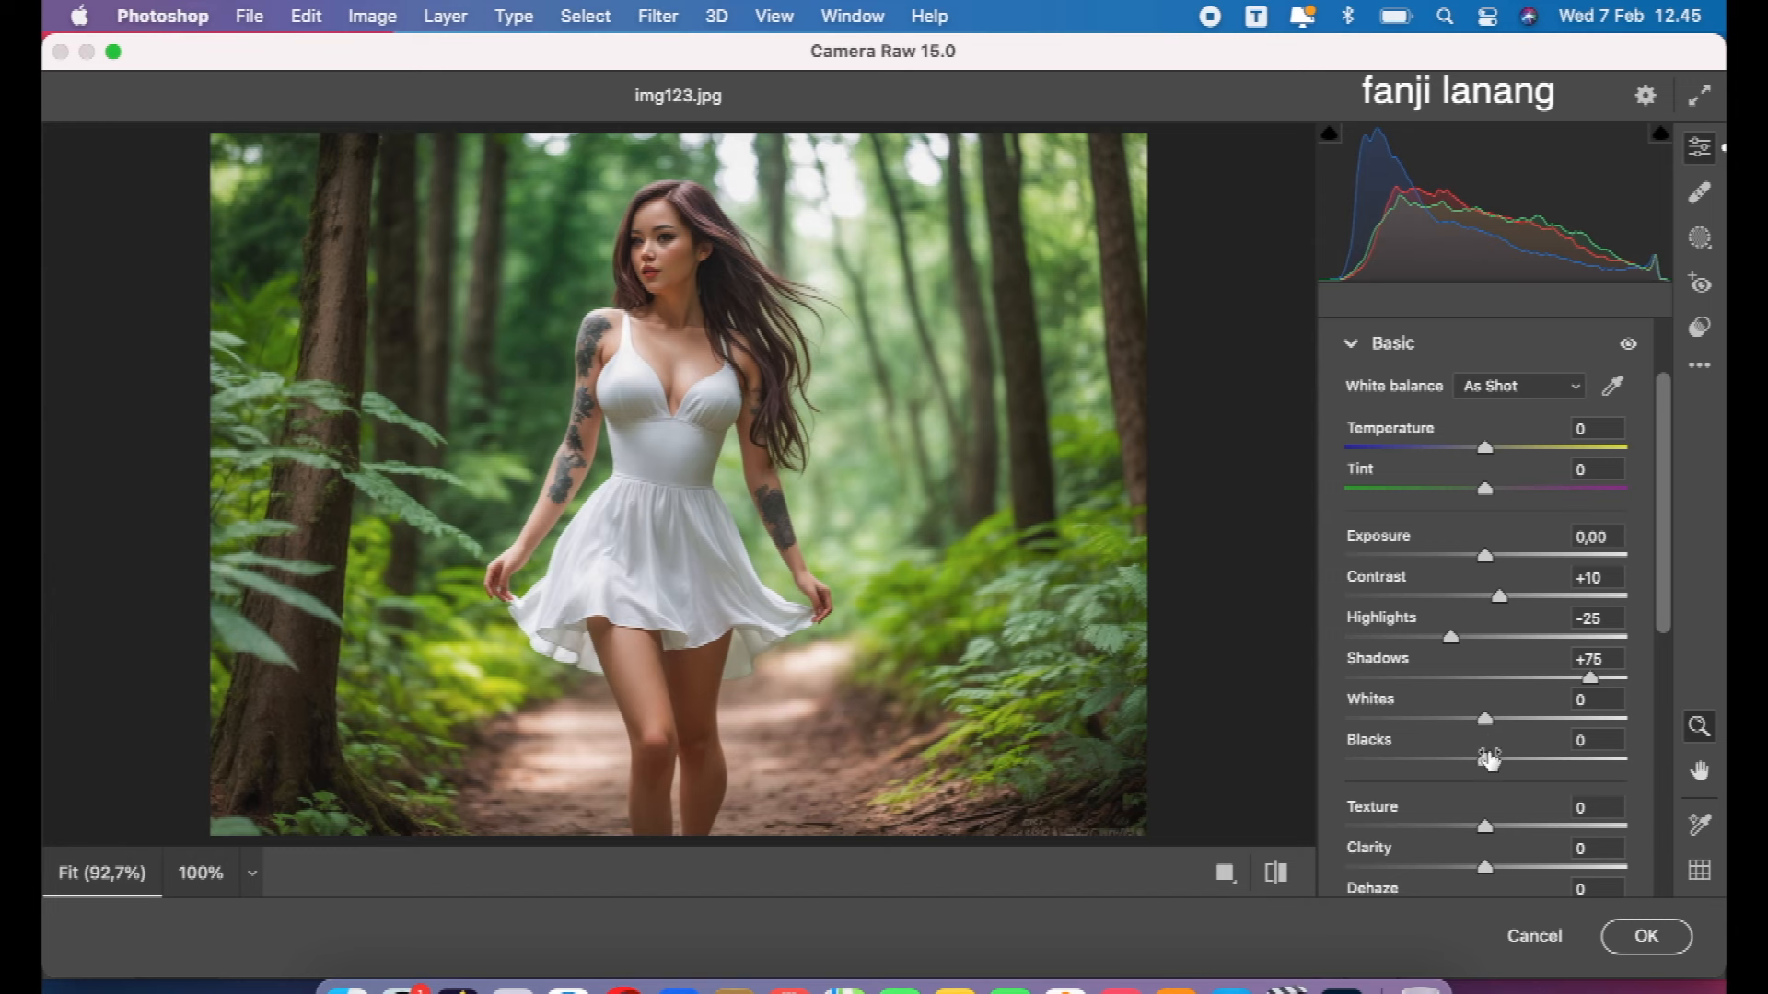
# - Lower the Blacks slightly below zero and finish the Basic adjustments
pyautogui.moveTo(1466, 765); pyautogui.dragTo(1635, 778)
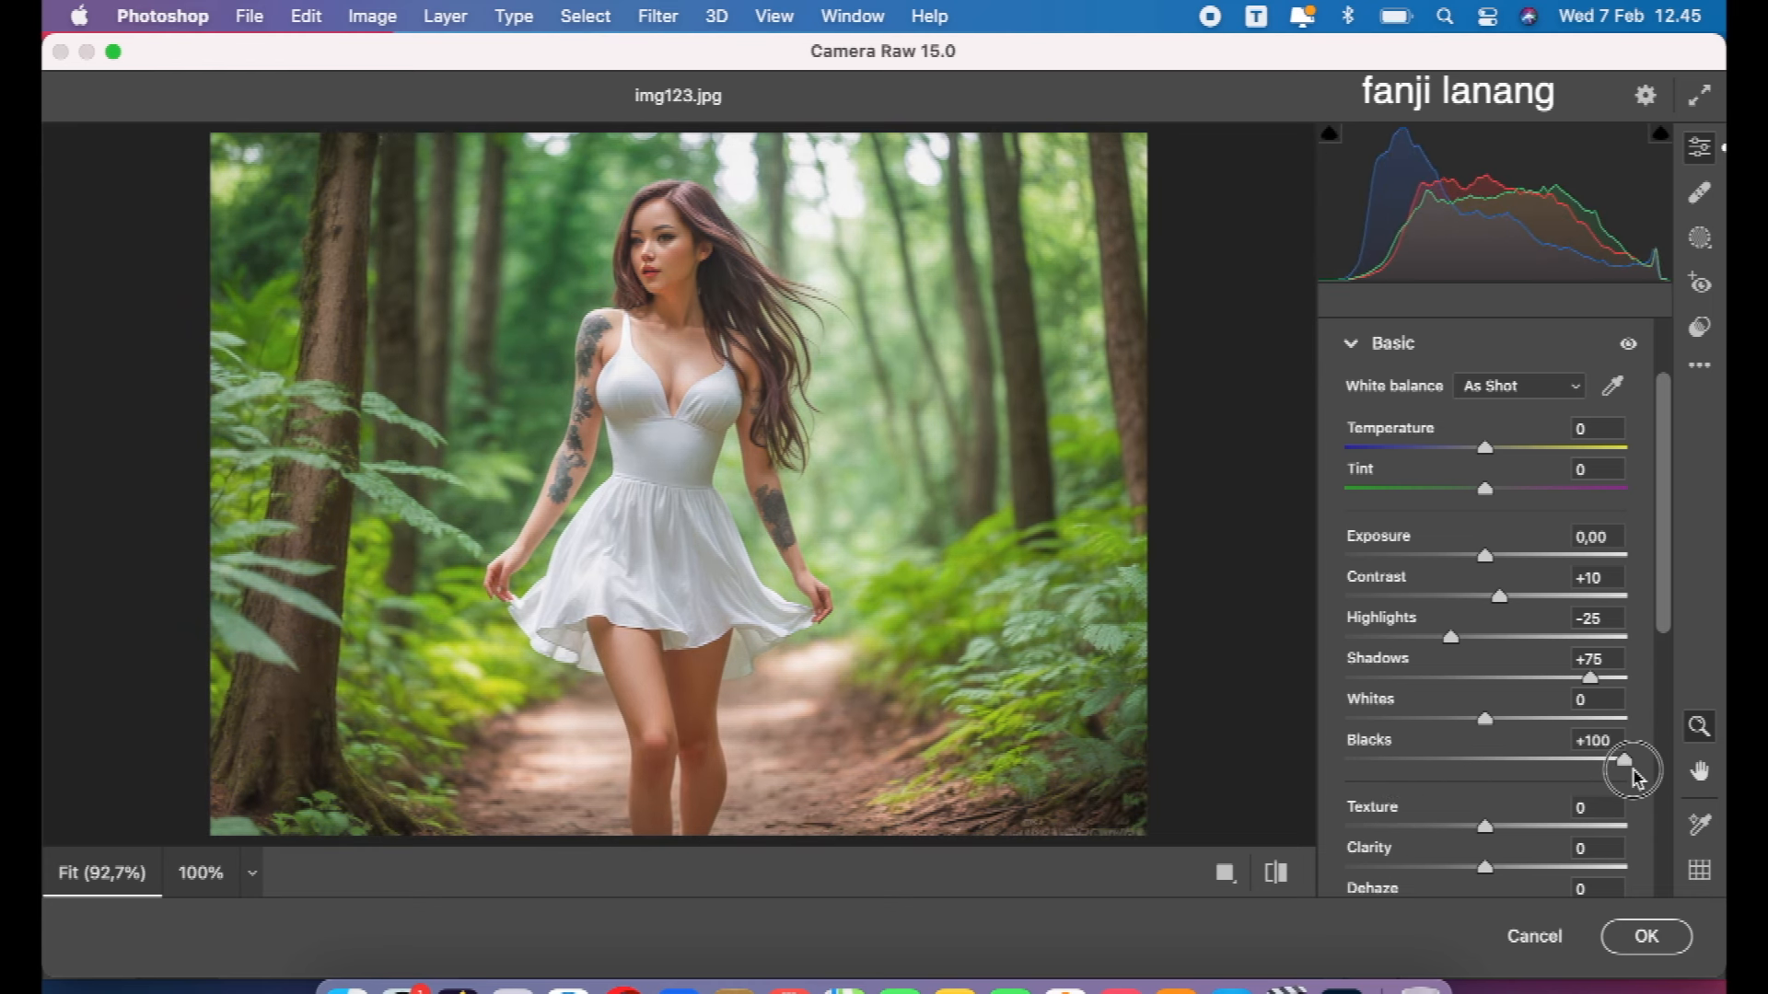
pyautogui.moveTo(1629, 776); pyautogui.dragTo(1468, 757)
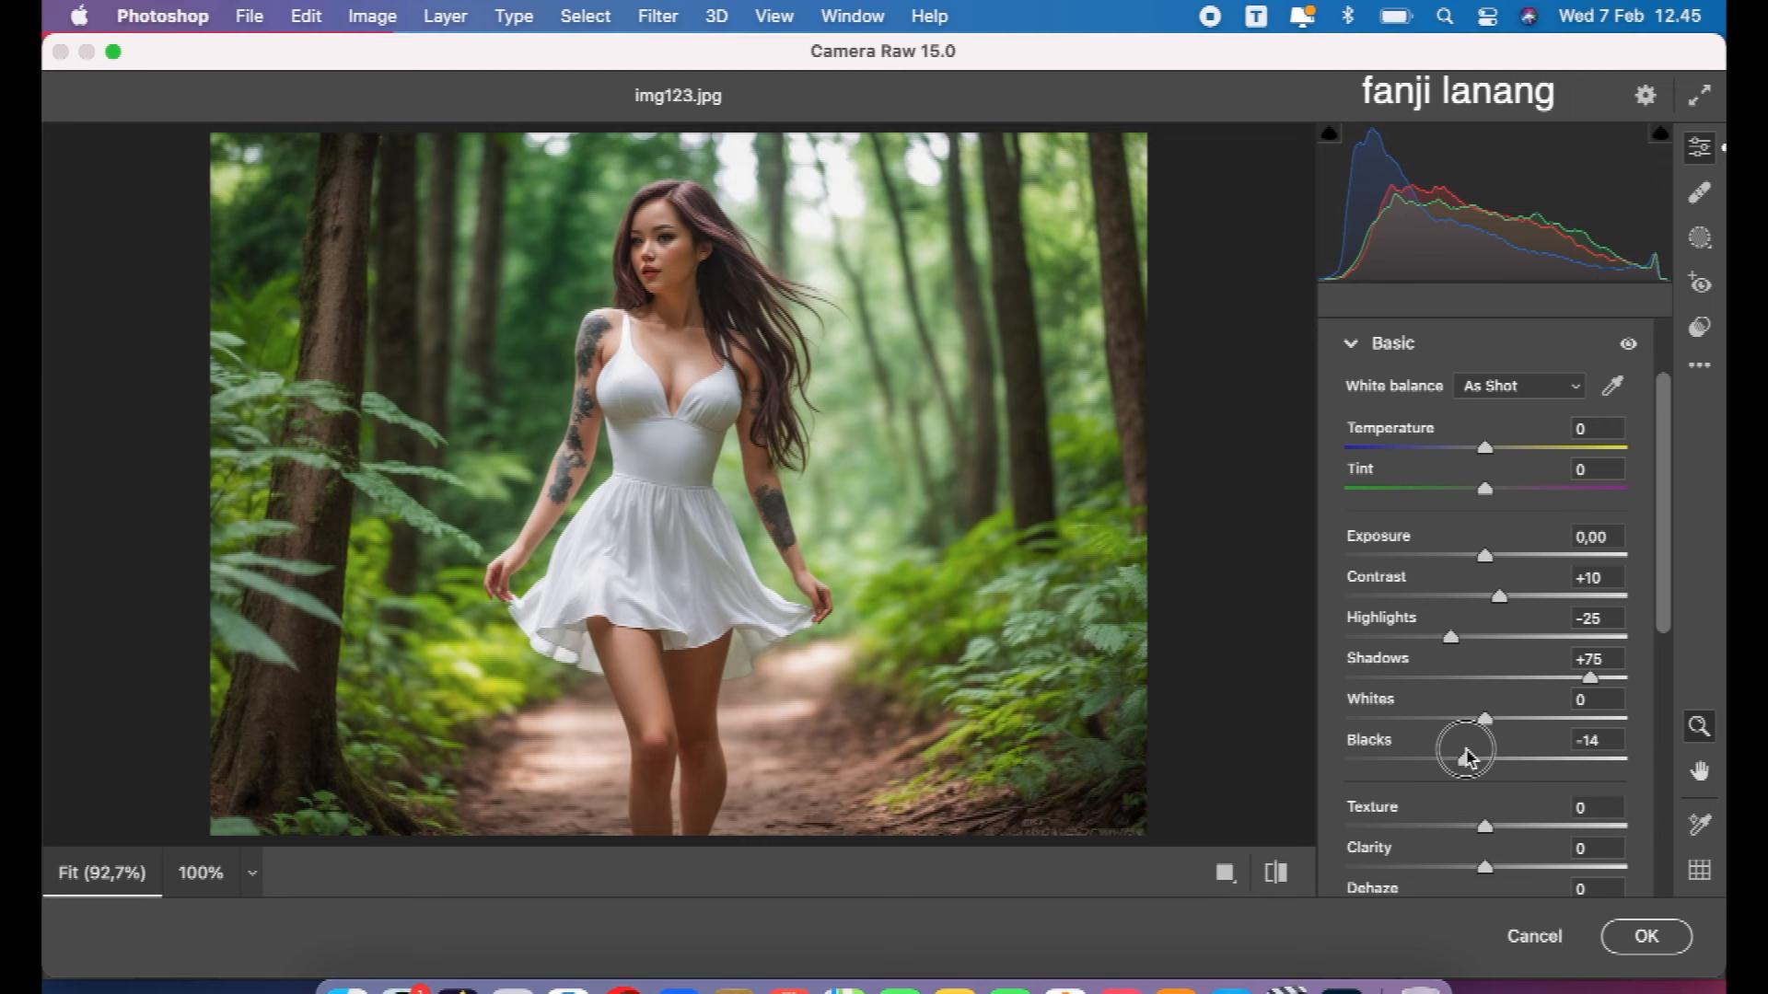
pyautogui.moveTo(1467, 756); pyautogui.dragTo(1463, 756)
pyautogui.click(1353, 347)
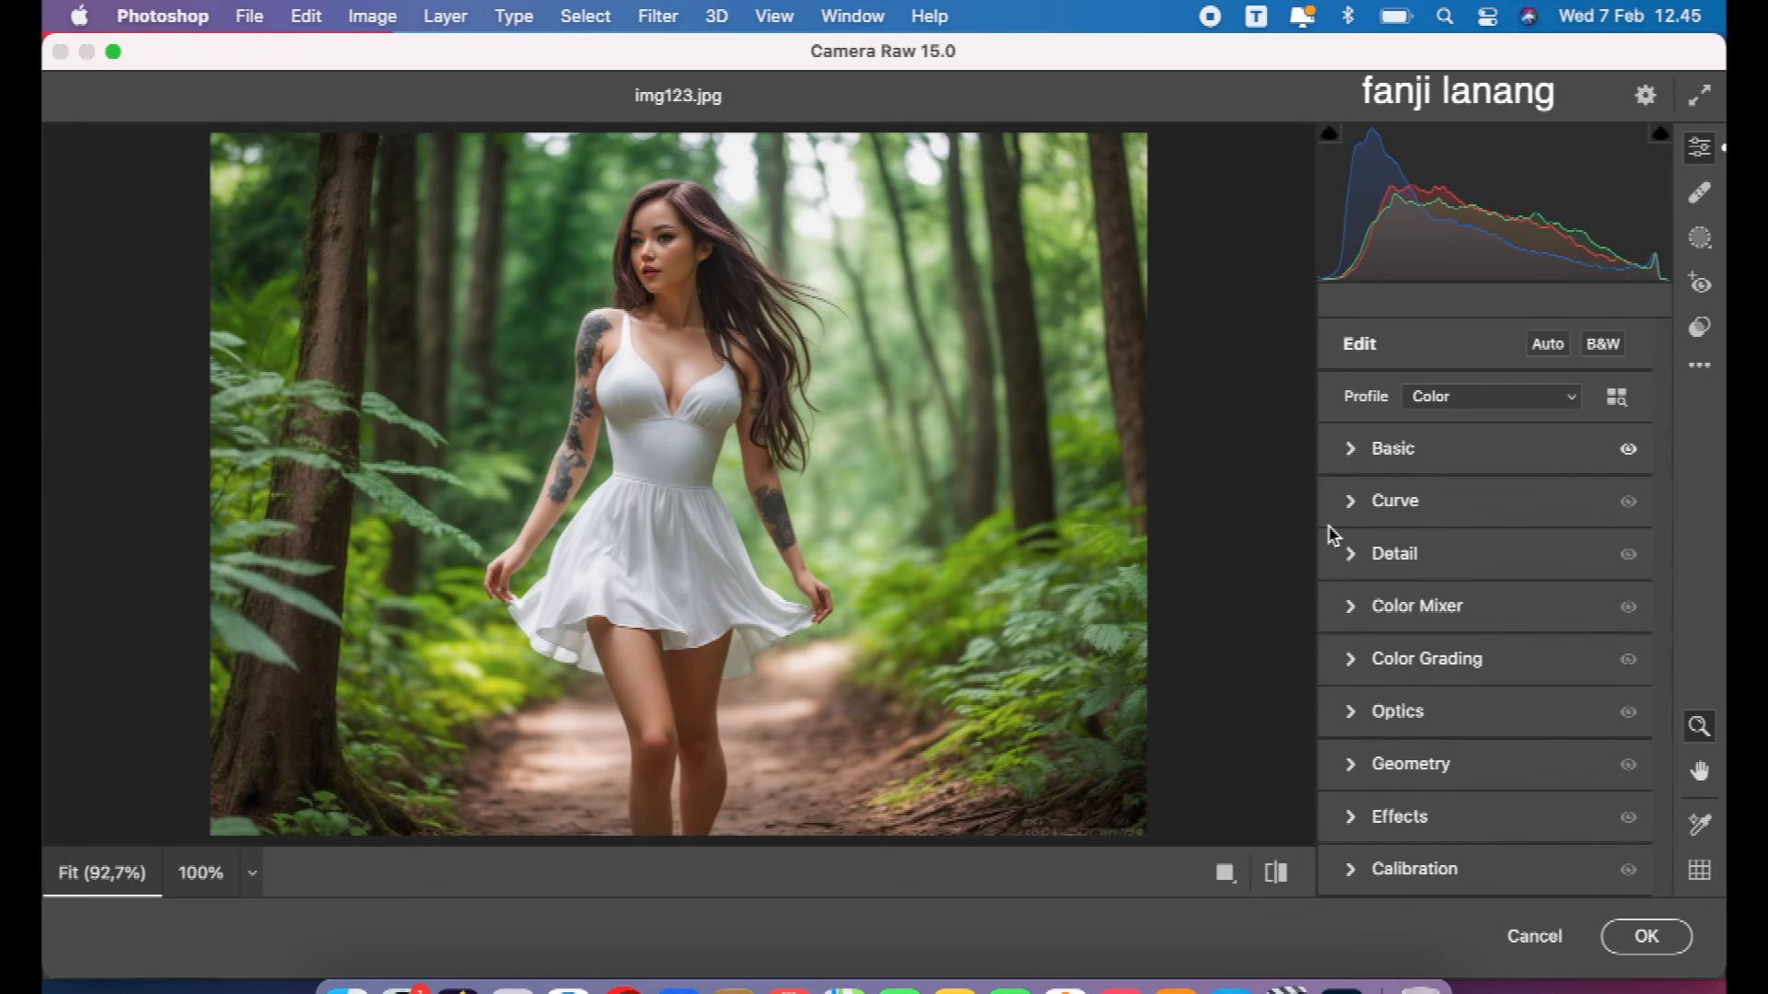
# - In the Color Mixer, set the hue of Oranges to +10, Yellows to -25 and Greens to -100
pyautogui.click(1352, 608)
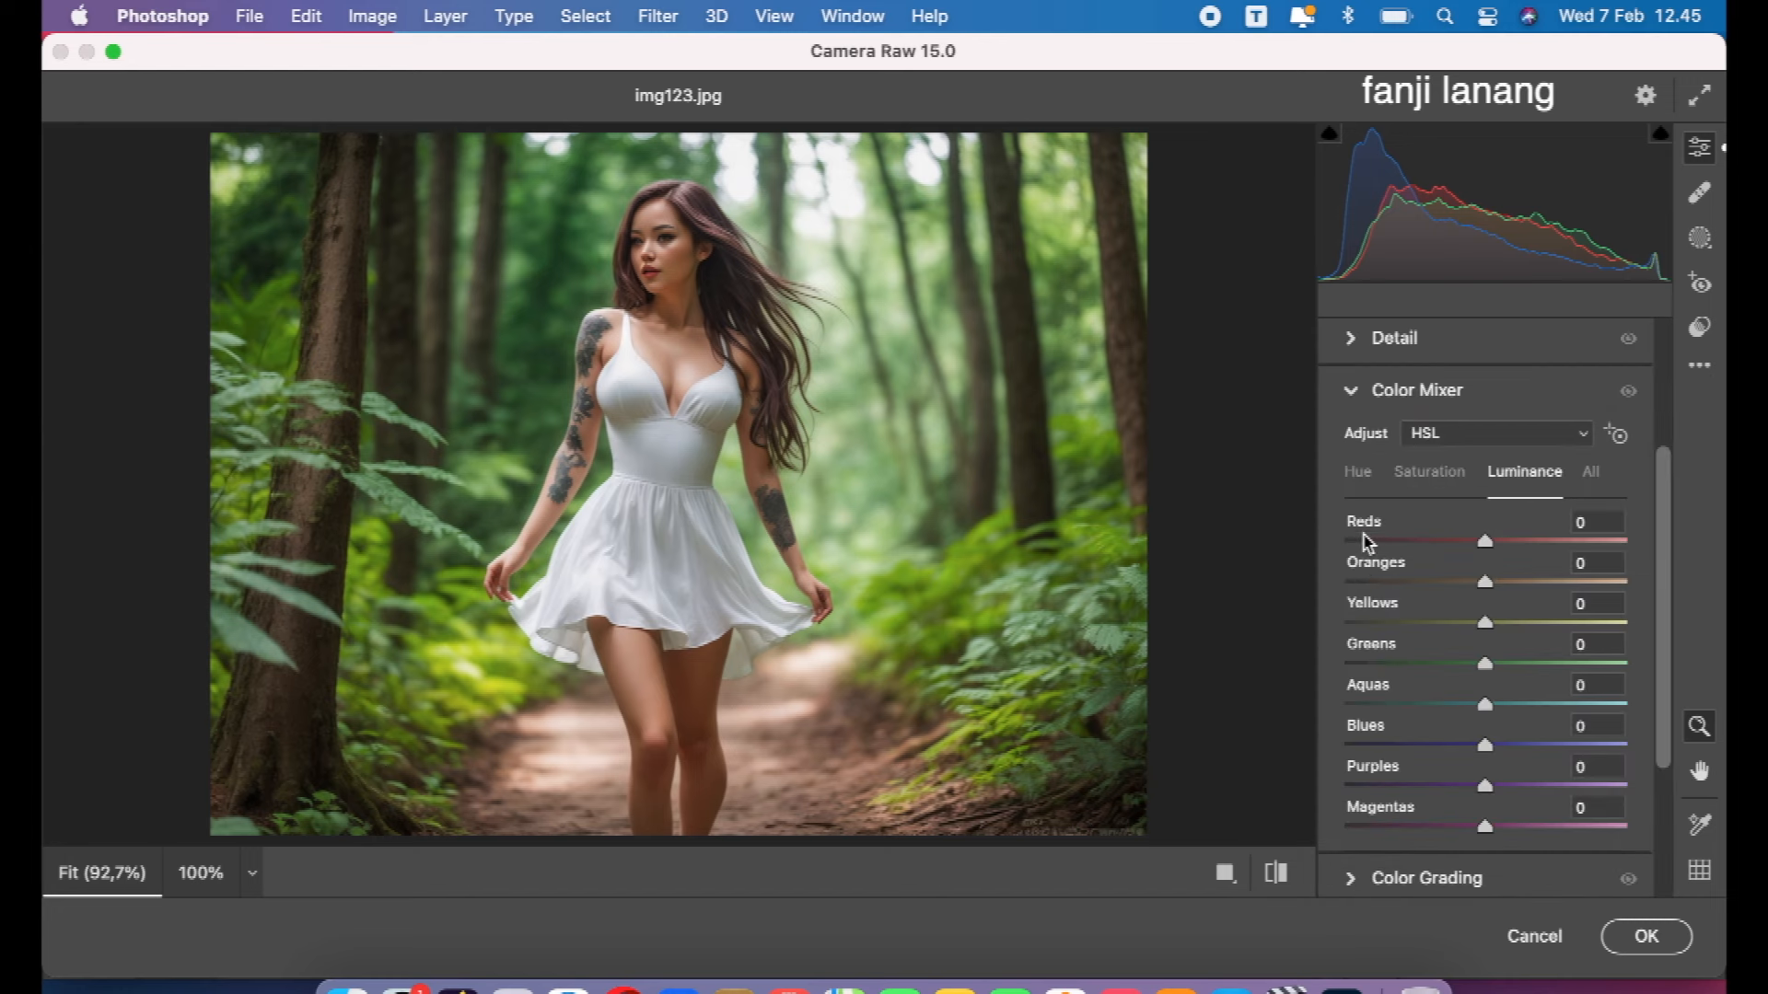
pyautogui.click(1361, 474)
pyautogui.moveTo(1465, 629); pyautogui.dragTo(1619, 633)
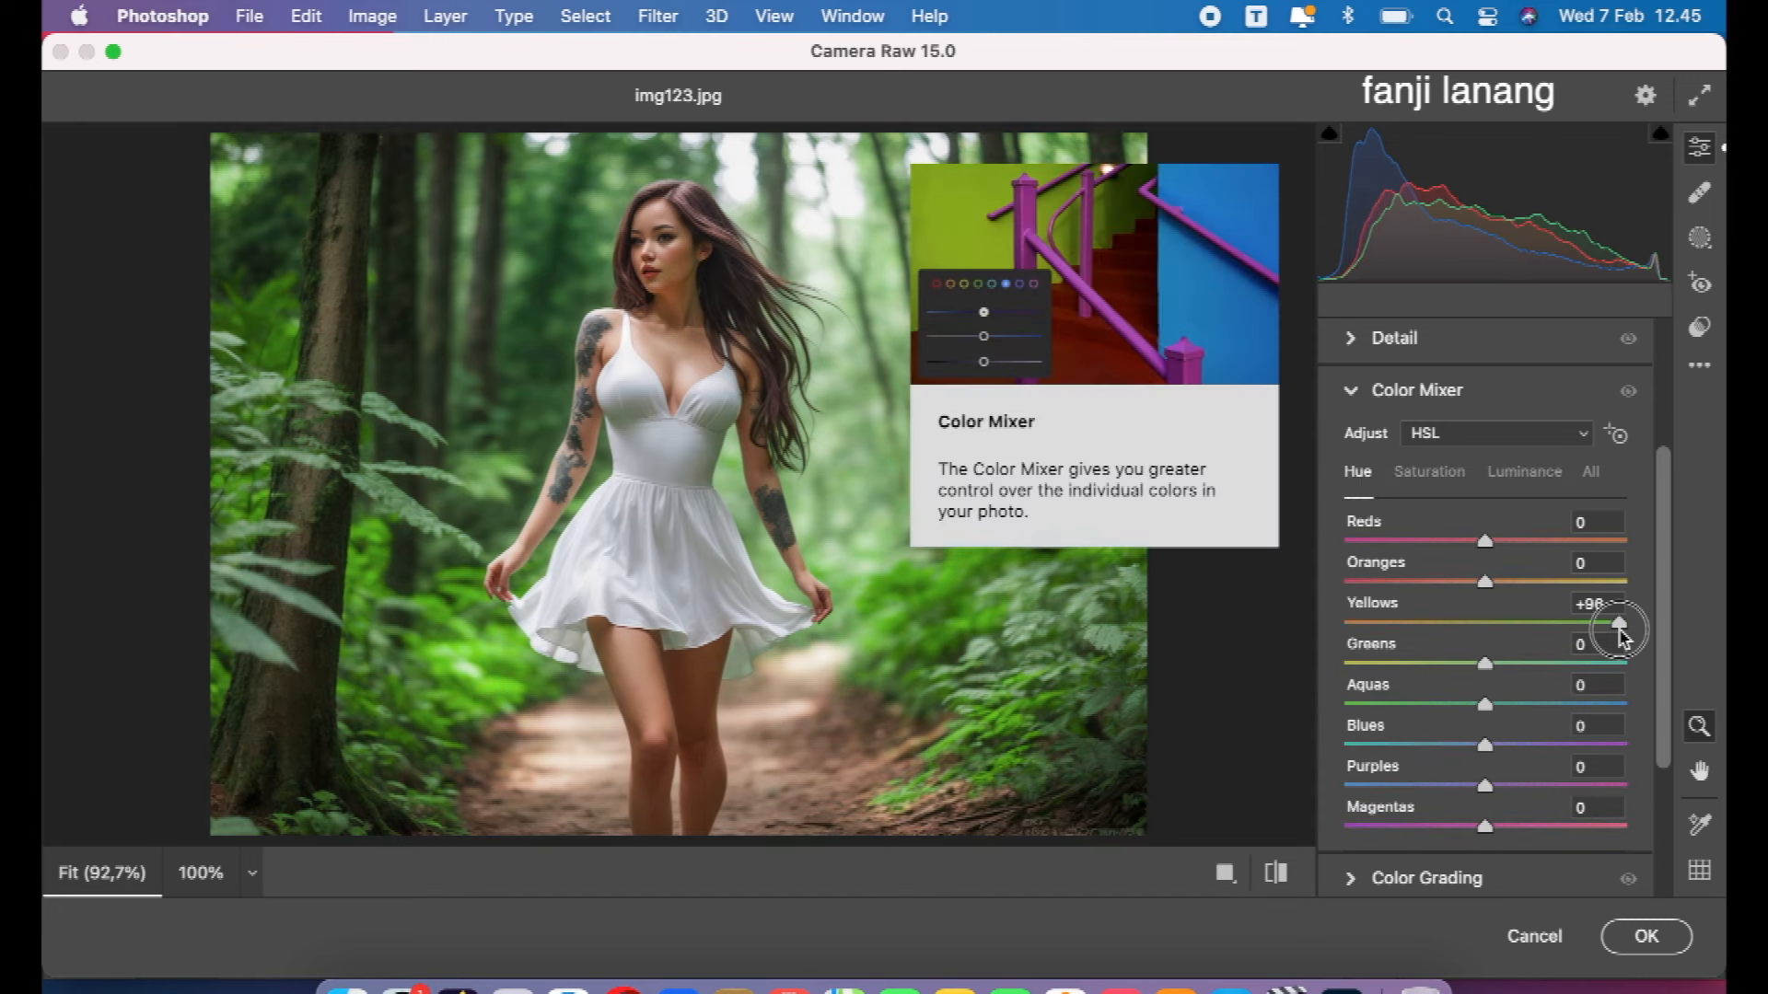
pyautogui.moveTo(1477, 629); pyautogui.dragTo(1245, 664)
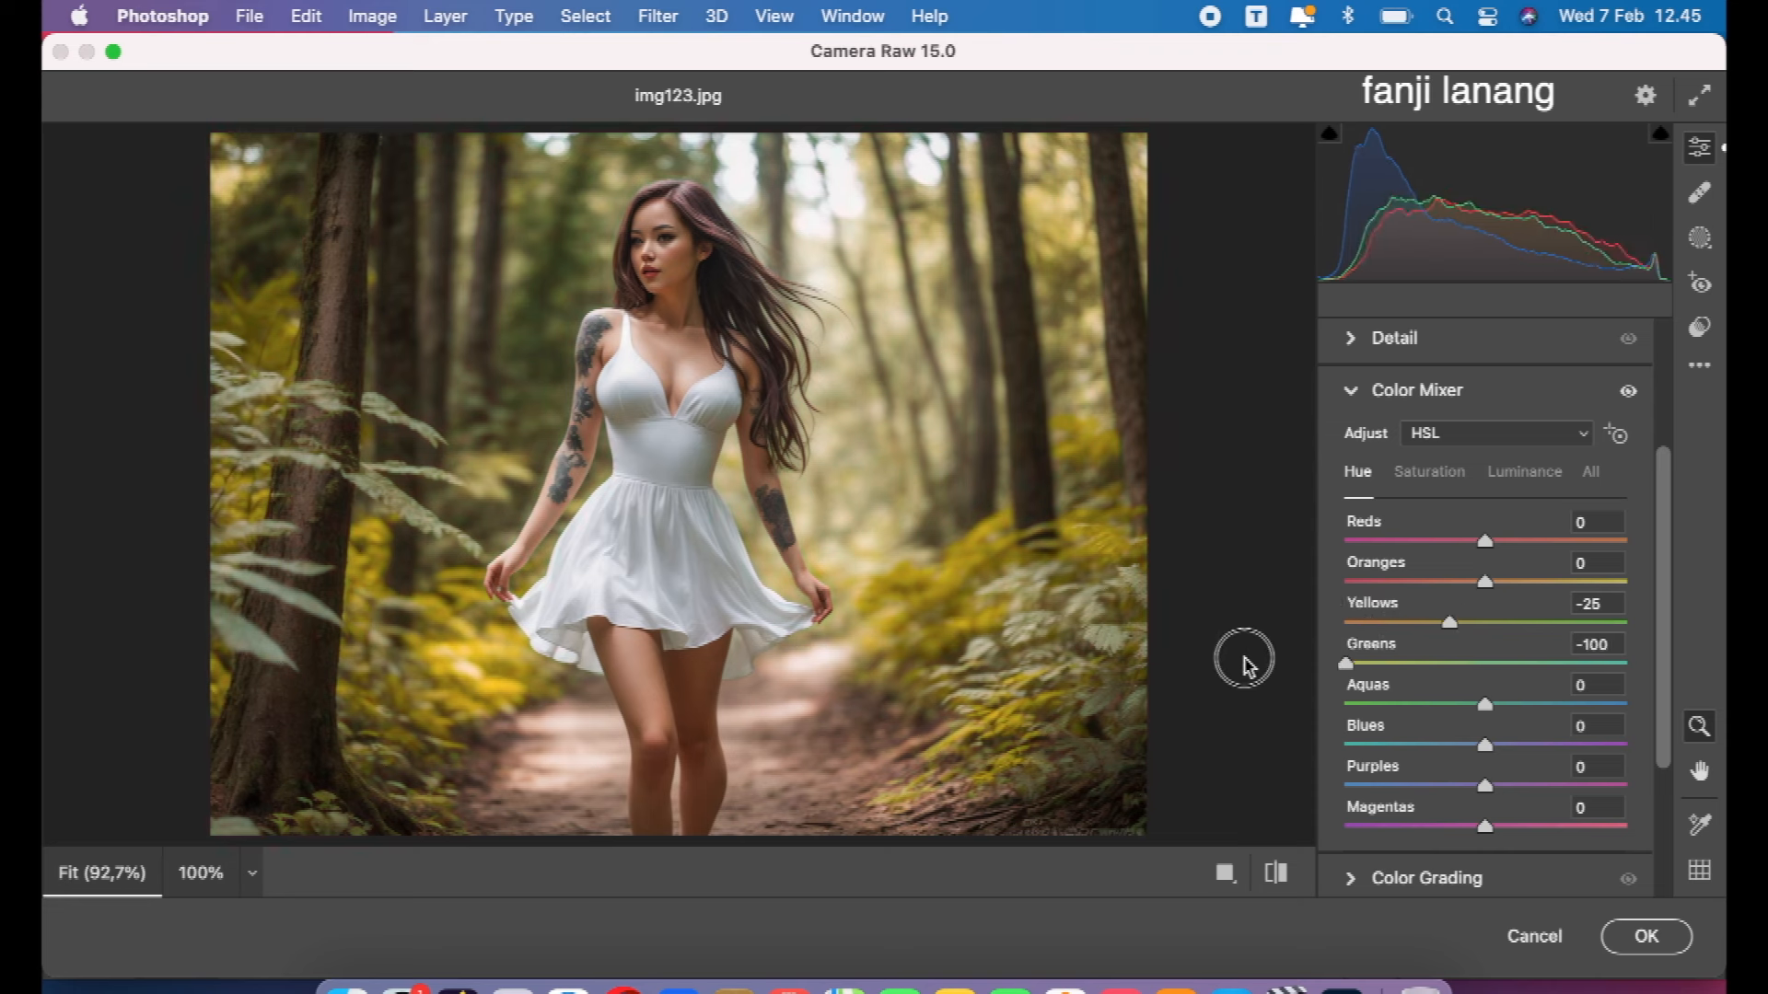
pyautogui.click(1498, 583)
pyautogui.moveTo(1499, 589); pyautogui.dragTo(1500, 589)
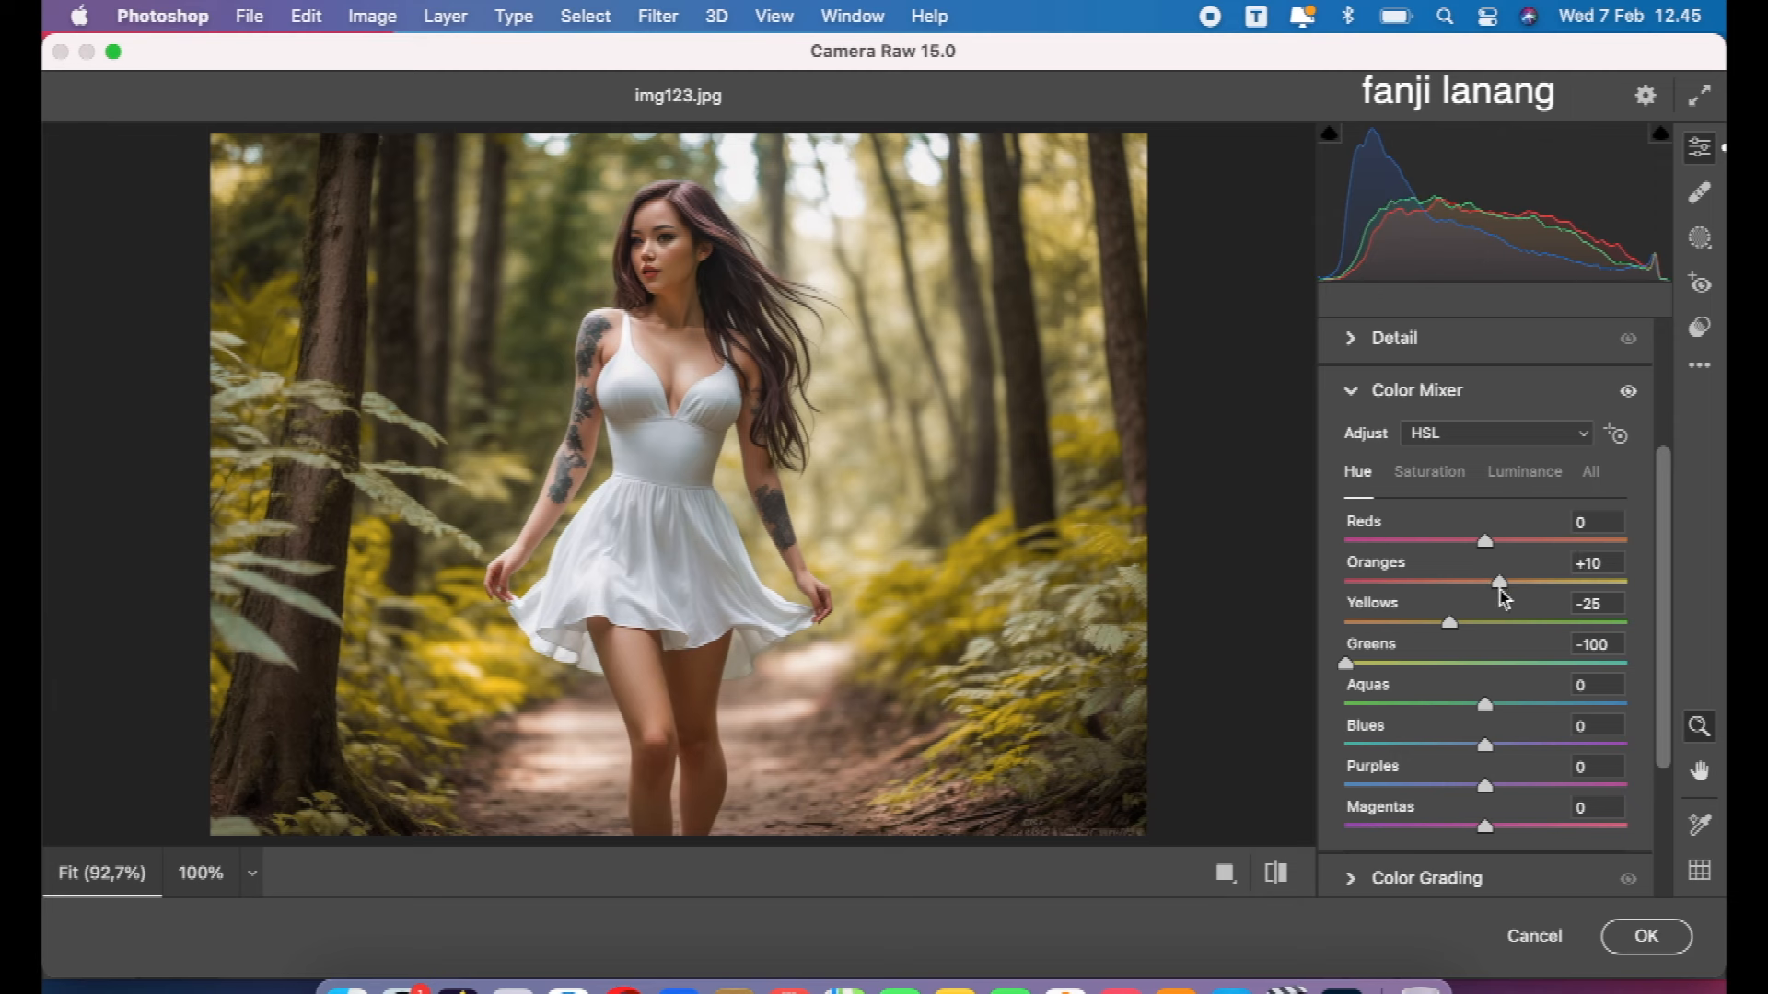
# - Reduce the saturation of Greens and slightly raise the luminance of Oranges in the Color Mixer
pyautogui.click(1444, 479)
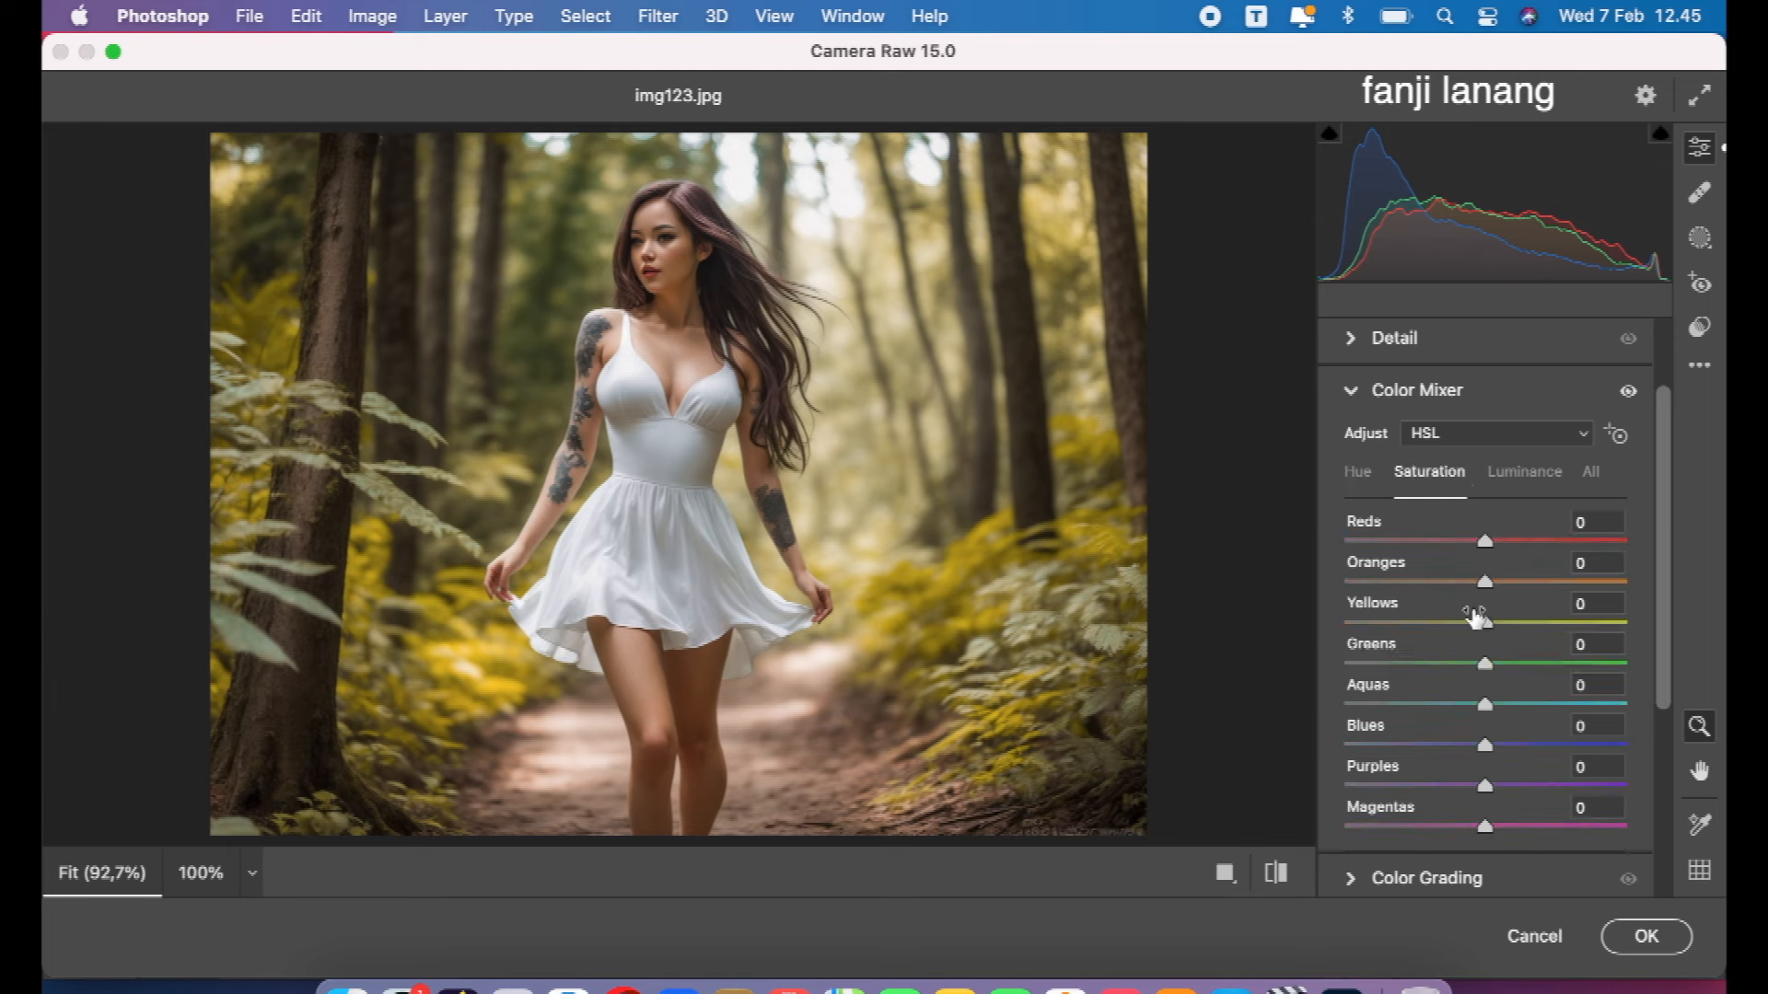
pyautogui.moveTo(1445, 663)
pyautogui.mouseDown()
pyautogui.moveTo(1385, 670)
pyautogui.moveTo(1447, 672)
pyautogui.mouseUp()
pyautogui.click(1524, 471)
pyautogui.moveTo(1490, 581); pyautogui.dragTo(1506, 585)
pyautogui.click(1357, 396)
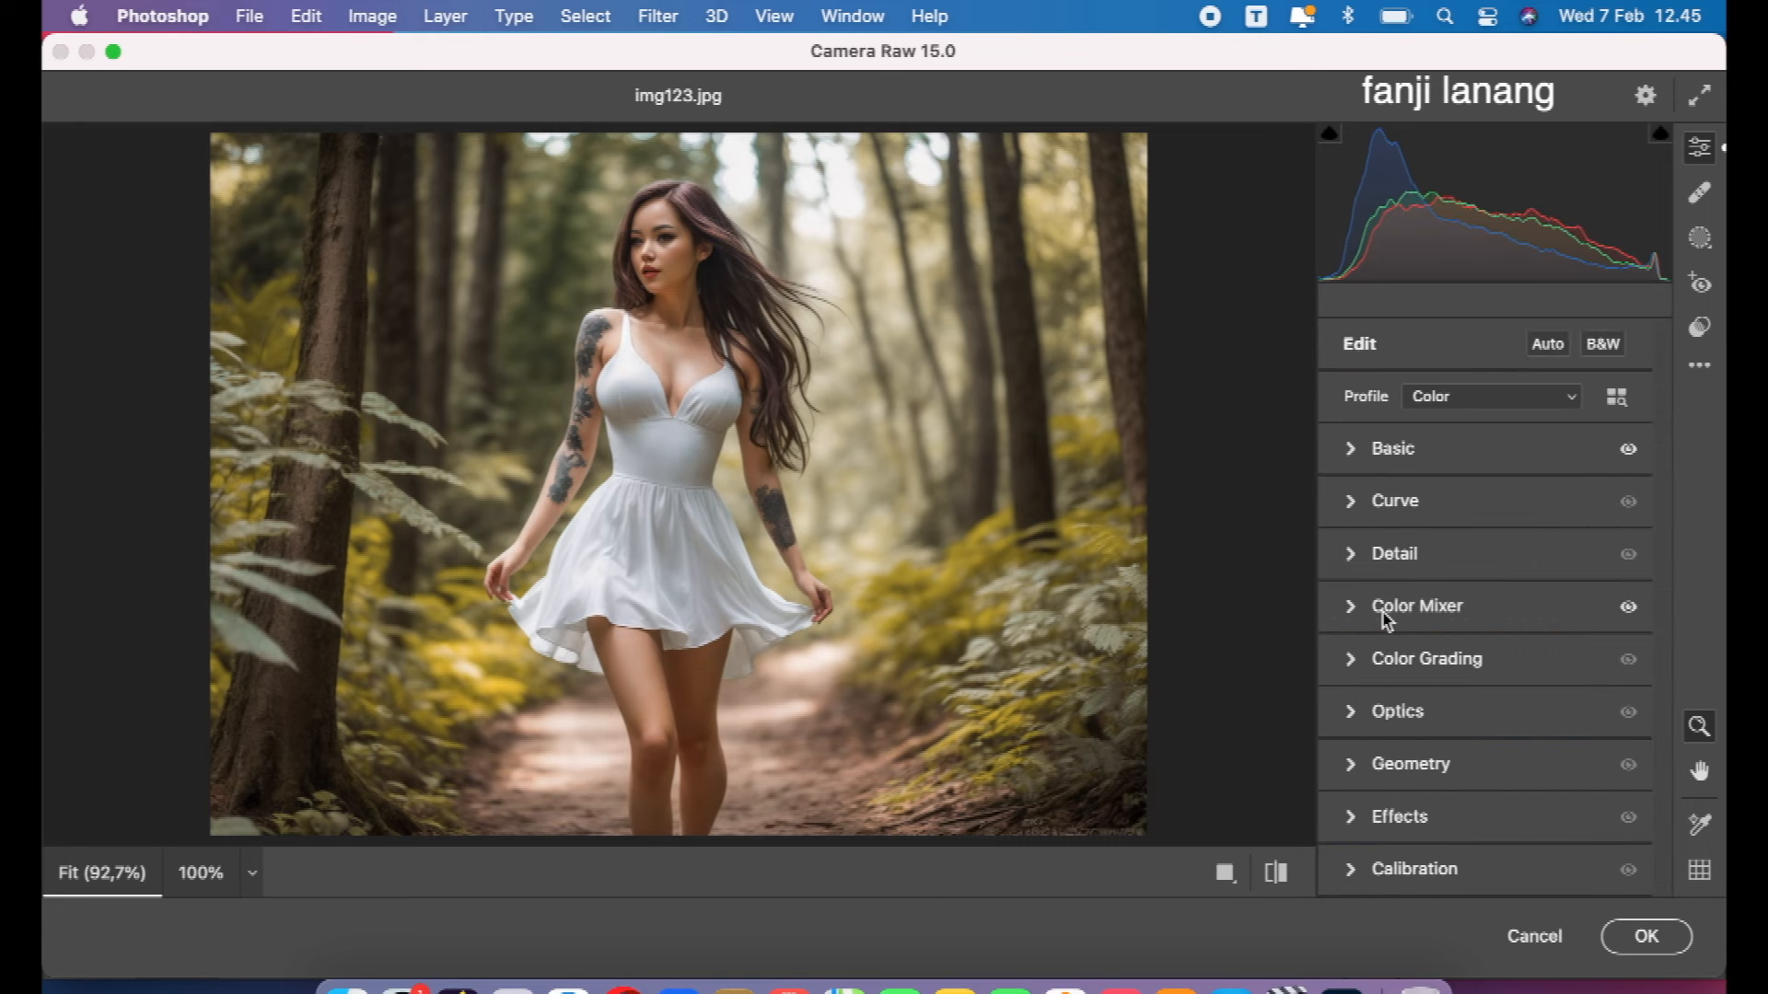
pyautogui.click(1350, 502)
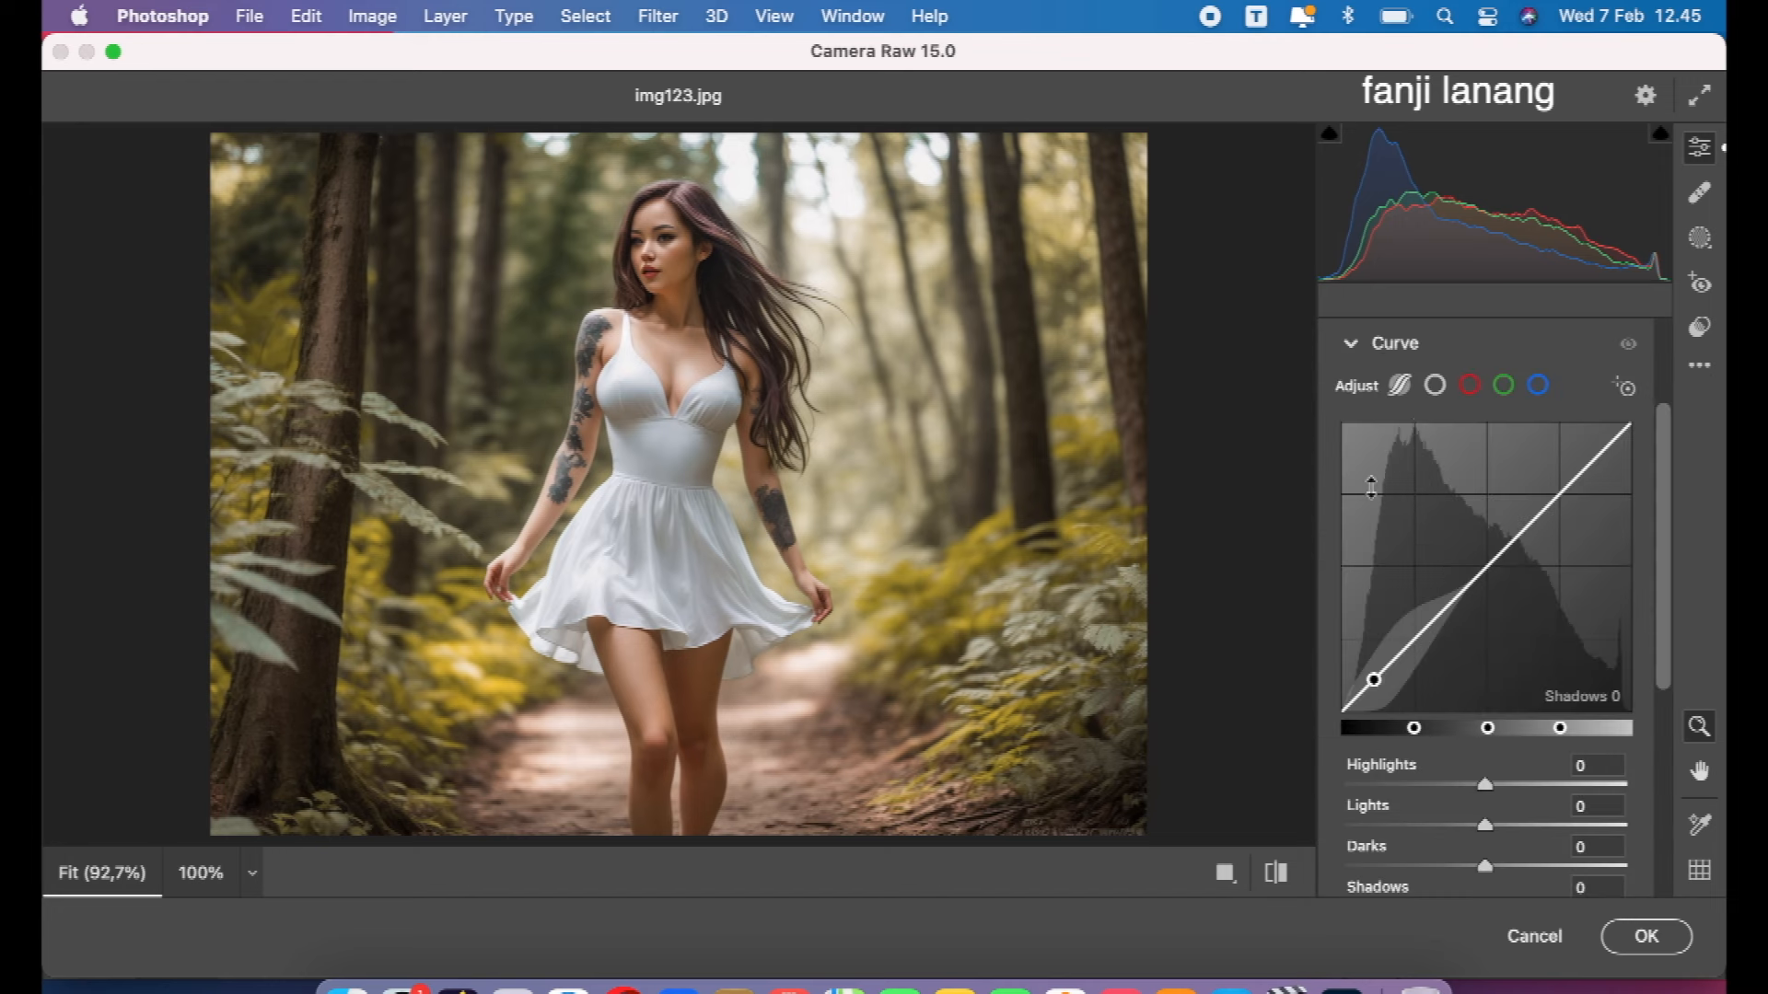
pyautogui.click(1442, 390)
pyautogui.moveTo(1630, 425)
pyautogui.mouseDown()
pyautogui.moveTo(1629, 449)
pyautogui.moveTo(1618, 411)
pyautogui.moveTo(1594, 406)
pyautogui.moveTo(1652, 408)
pyautogui.mouseUp()
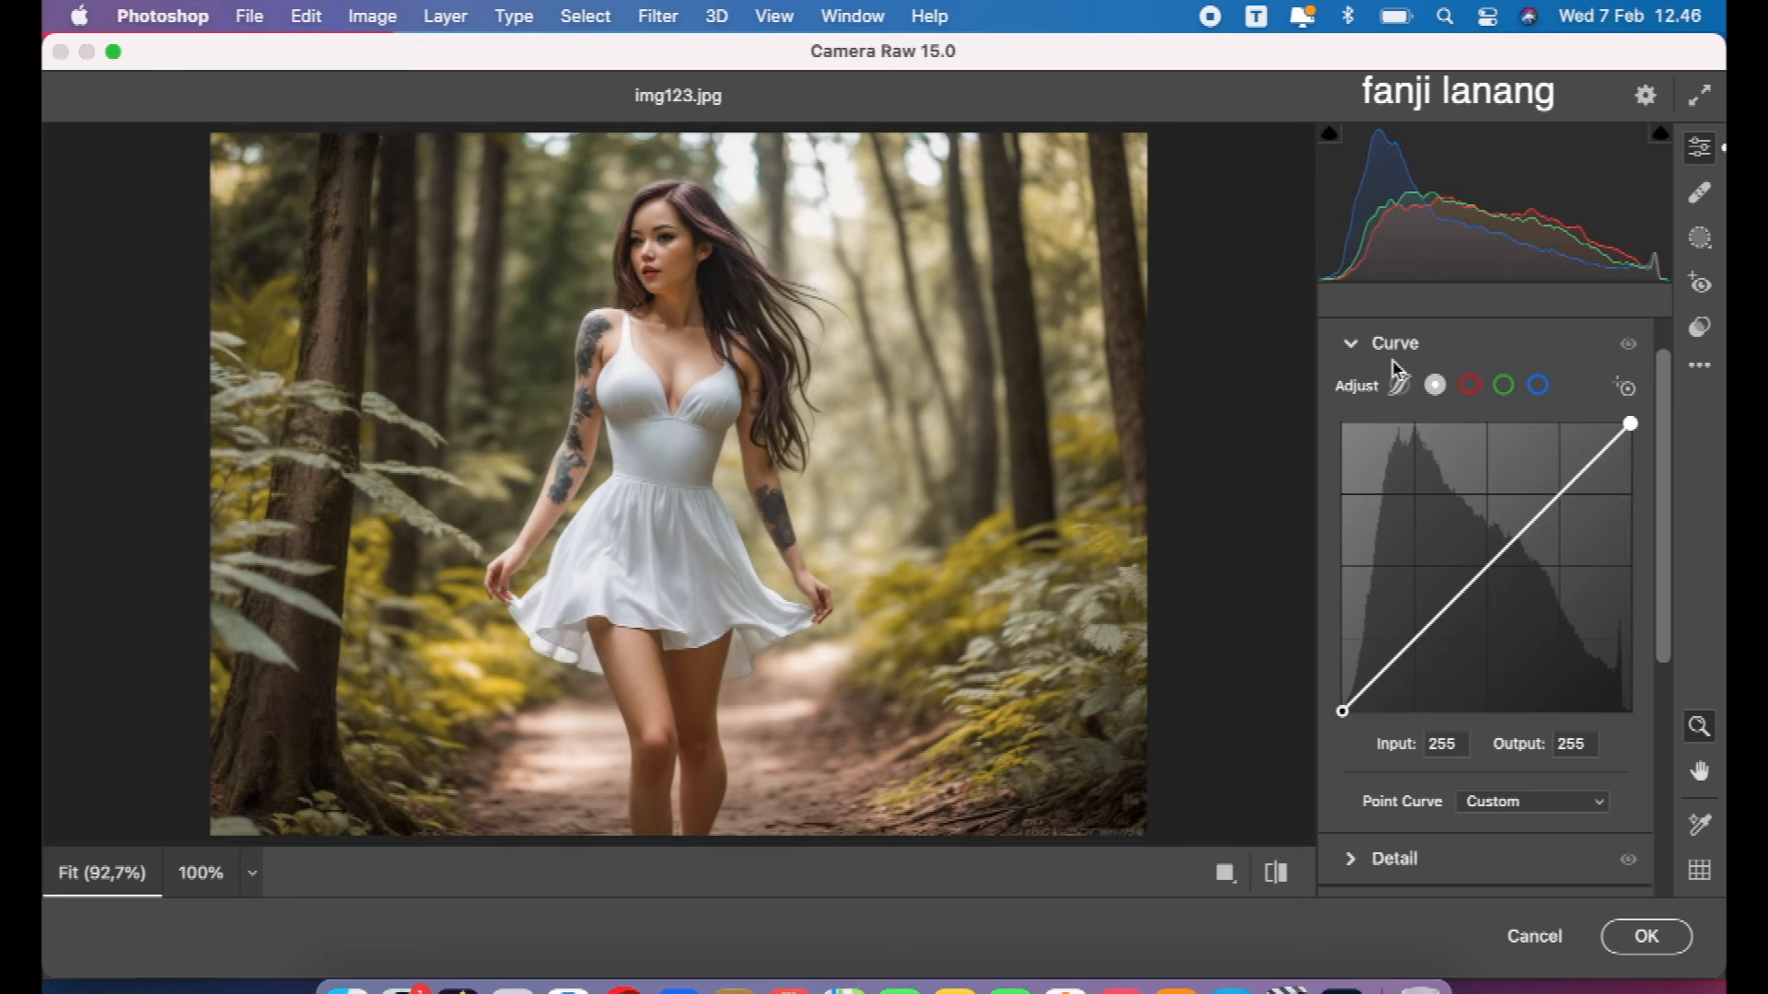
pyautogui.click(1351, 344)
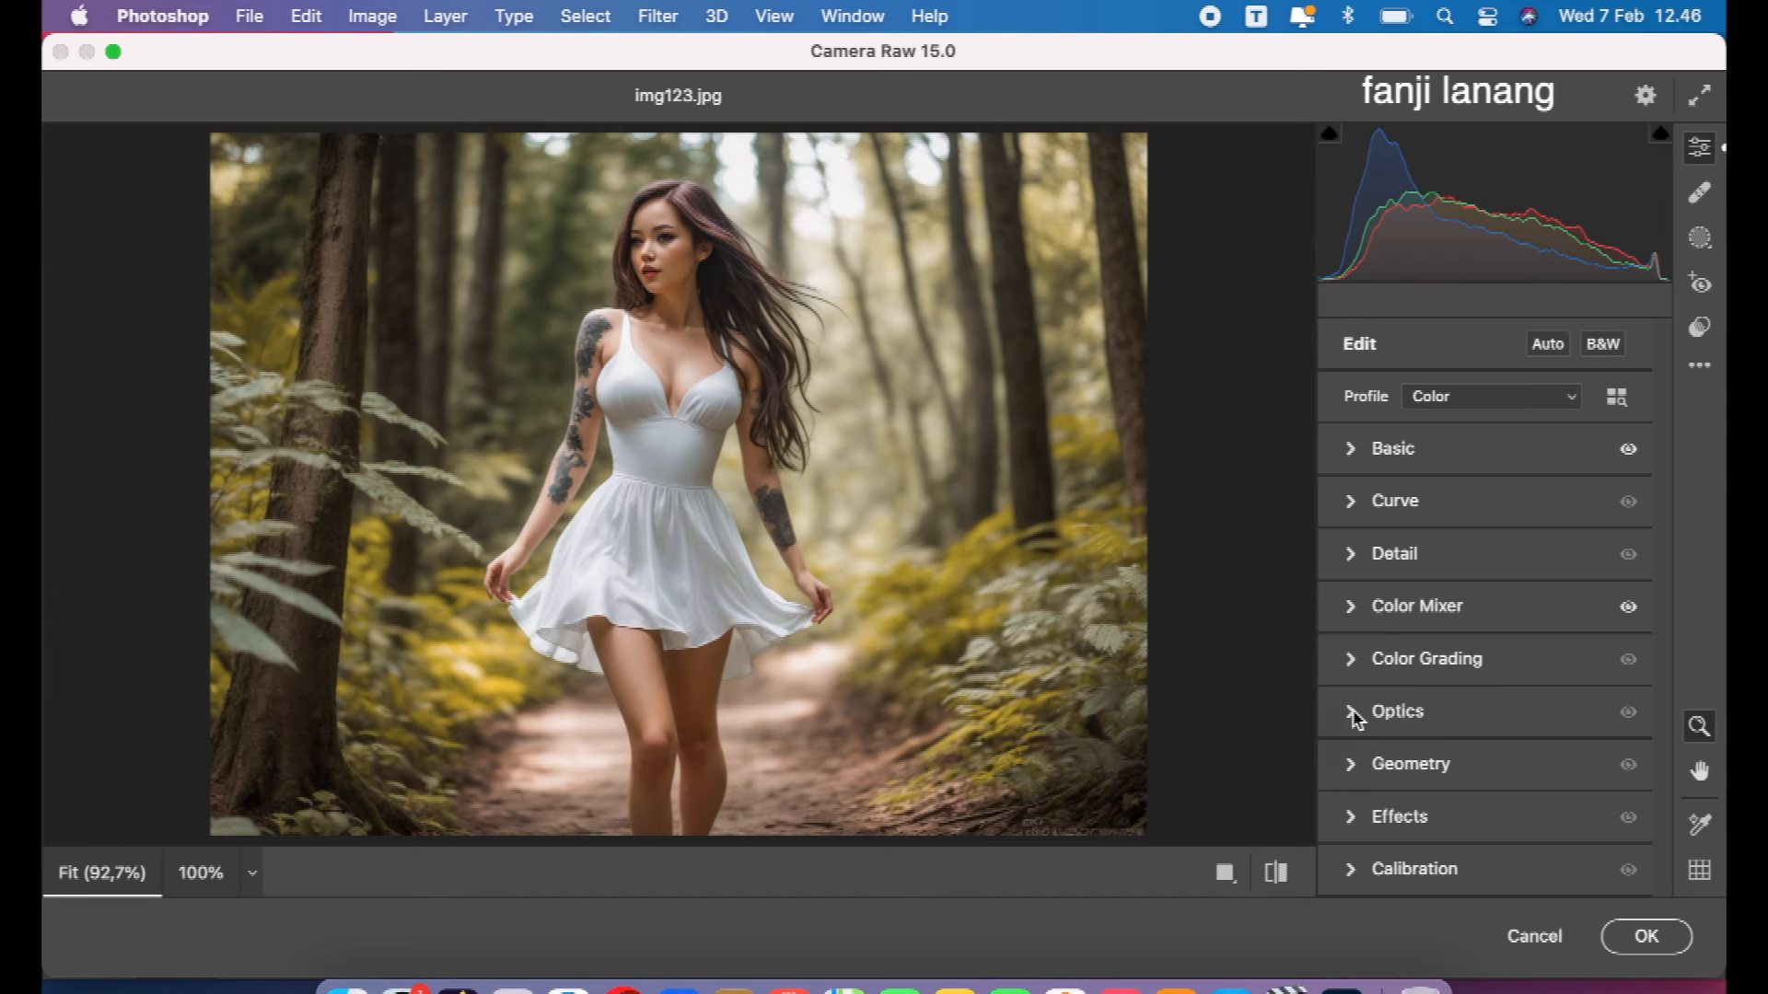
# - In Calibration, set the Red Primary hue to +43, Green Primary hue to +47 and Blue Primary hue to -32
pyautogui.click(1350, 870)
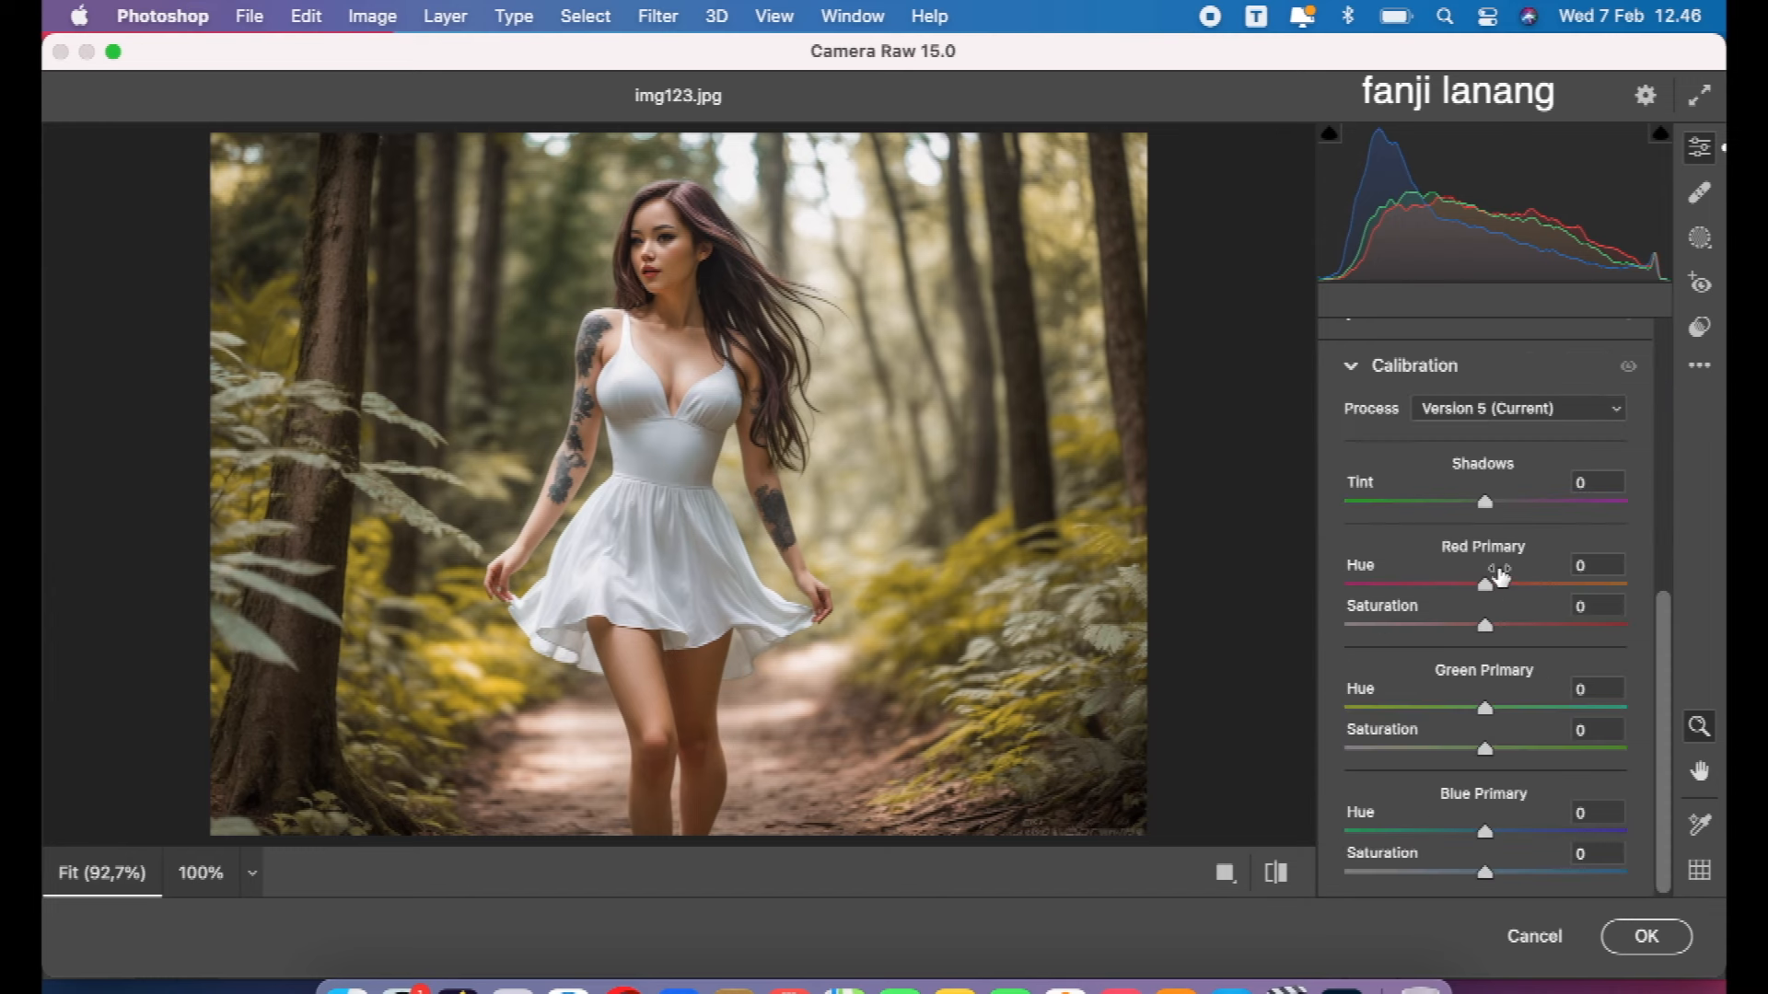
pyautogui.moveTo(1517, 589); pyautogui.dragTo(1632, 589)
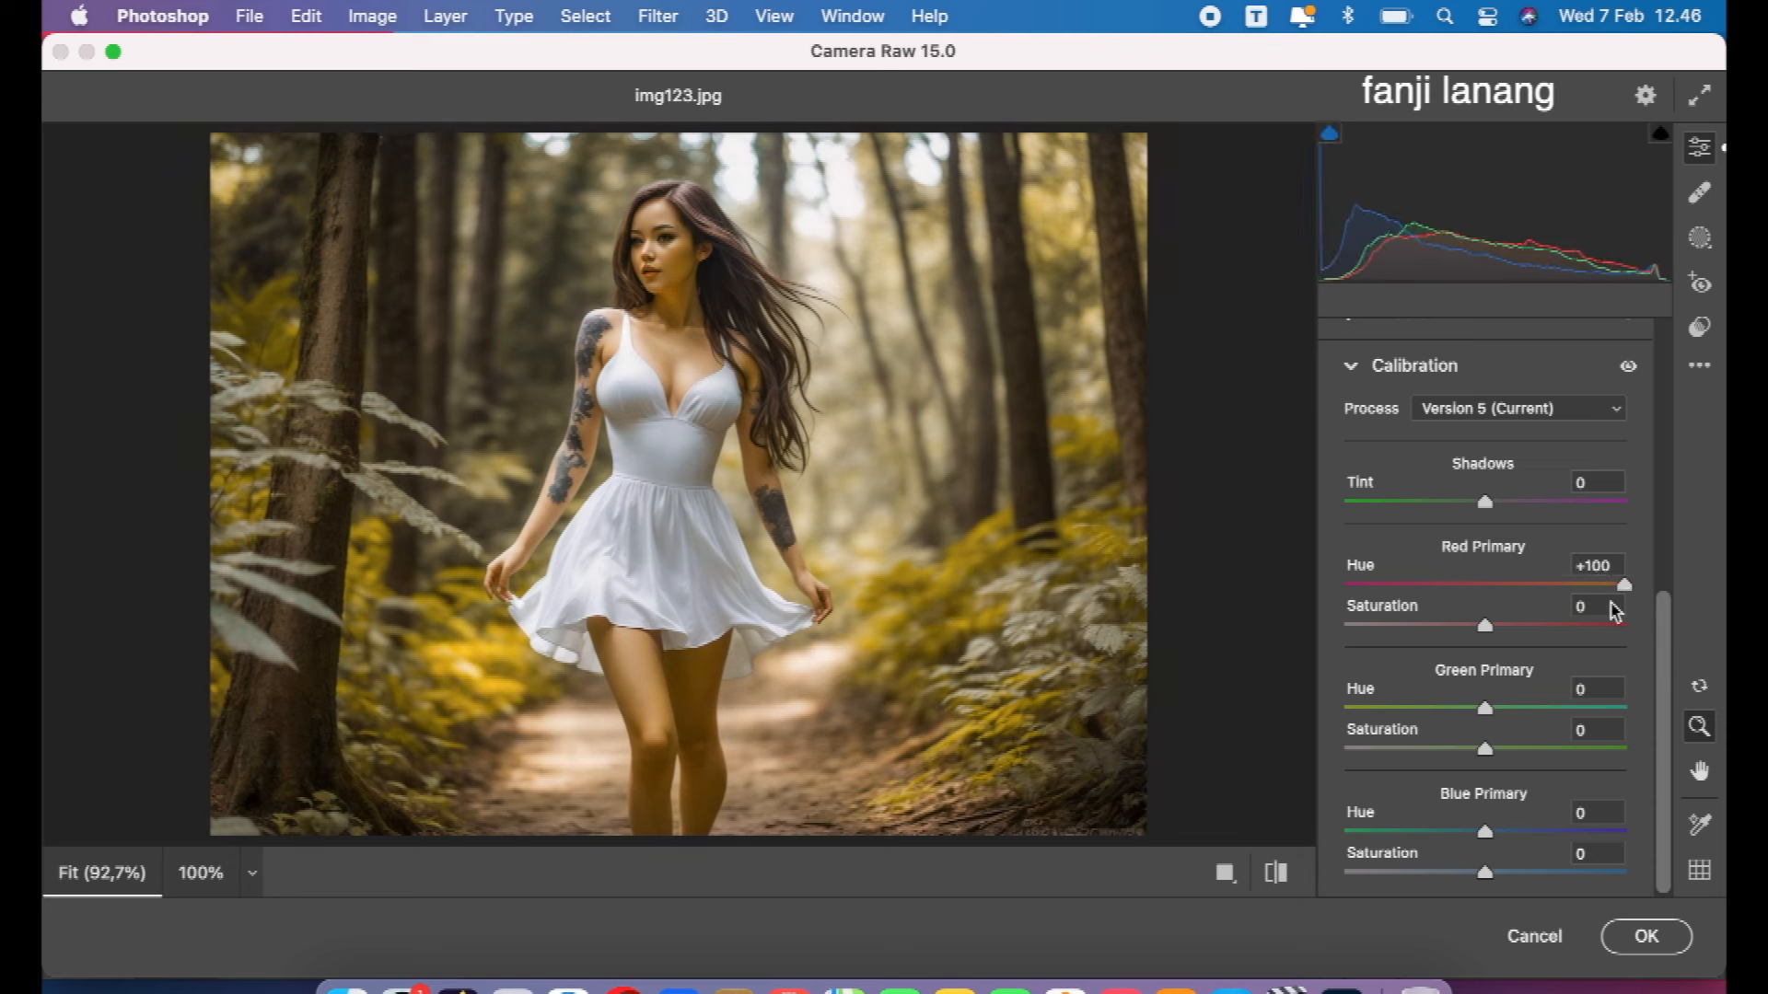
pyautogui.moveTo(1484, 708); pyautogui.dragTo(1676, 705)
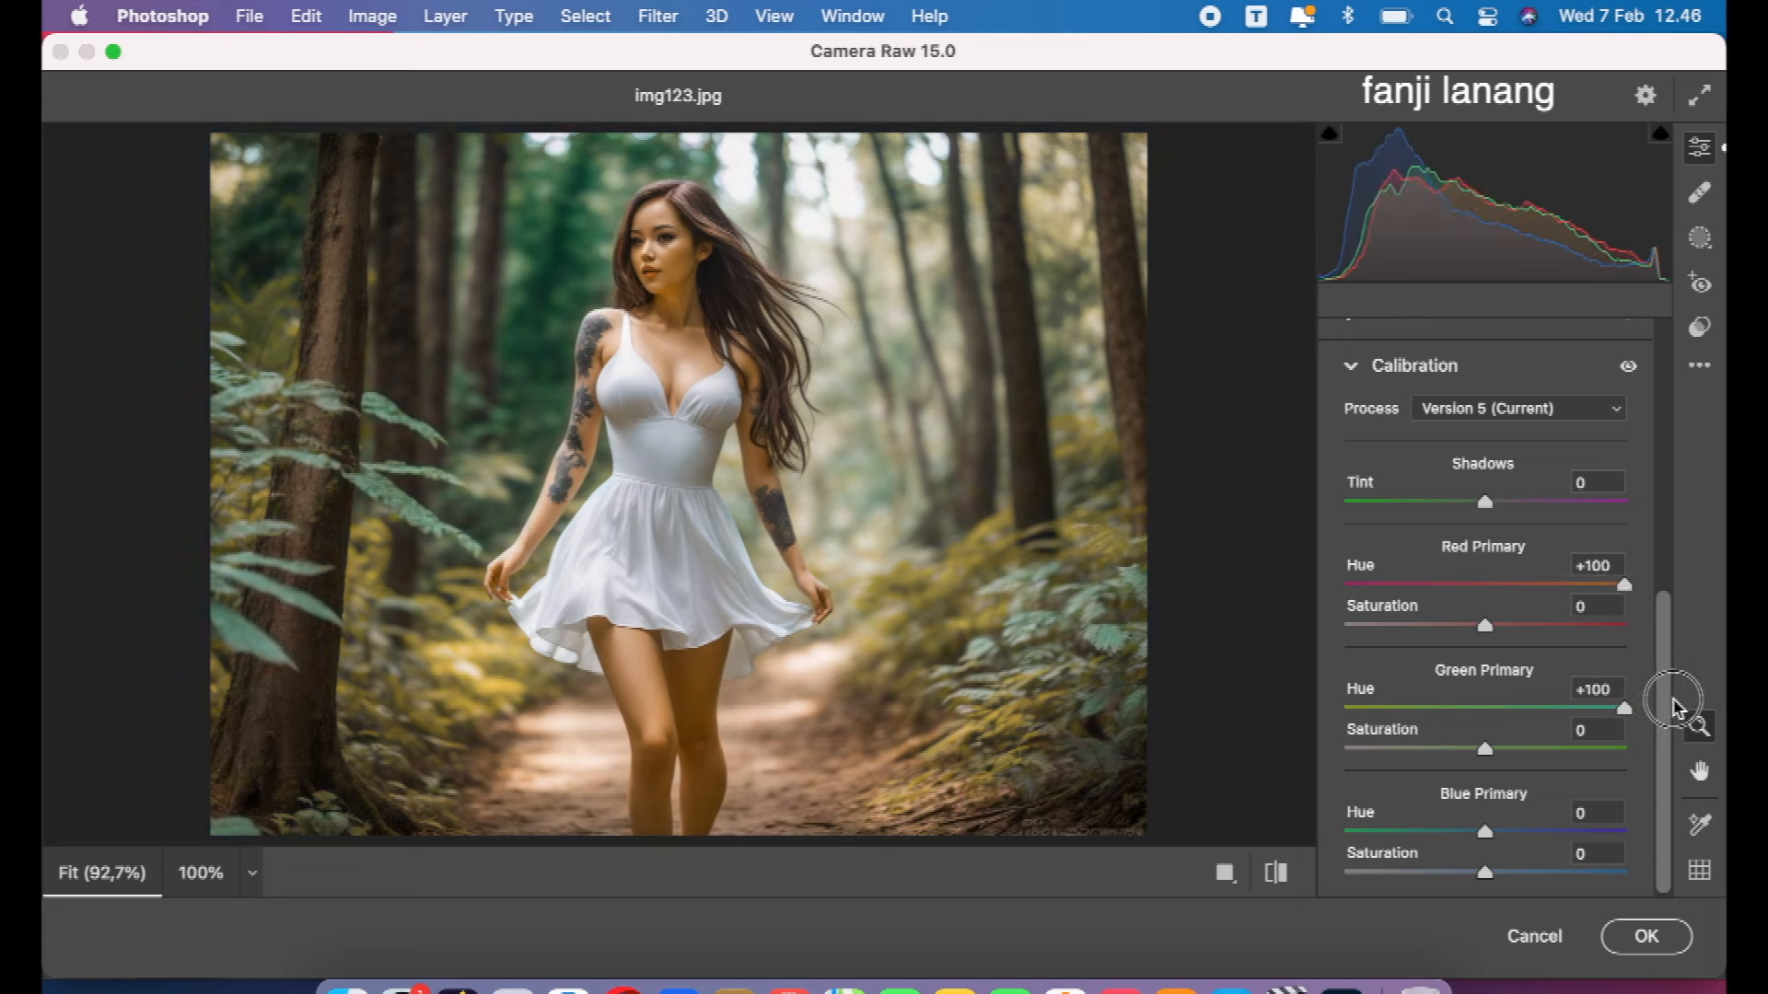
pyautogui.click(1428, 830)
pyautogui.moveTo(1427, 829)
pyautogui.mouseDown()
pyautogui.moveTo(1283, 836)
pyautogui.moveTo(1441, 834)
pyautogui.mouseUp()
pyautogui.click(1550, 708)
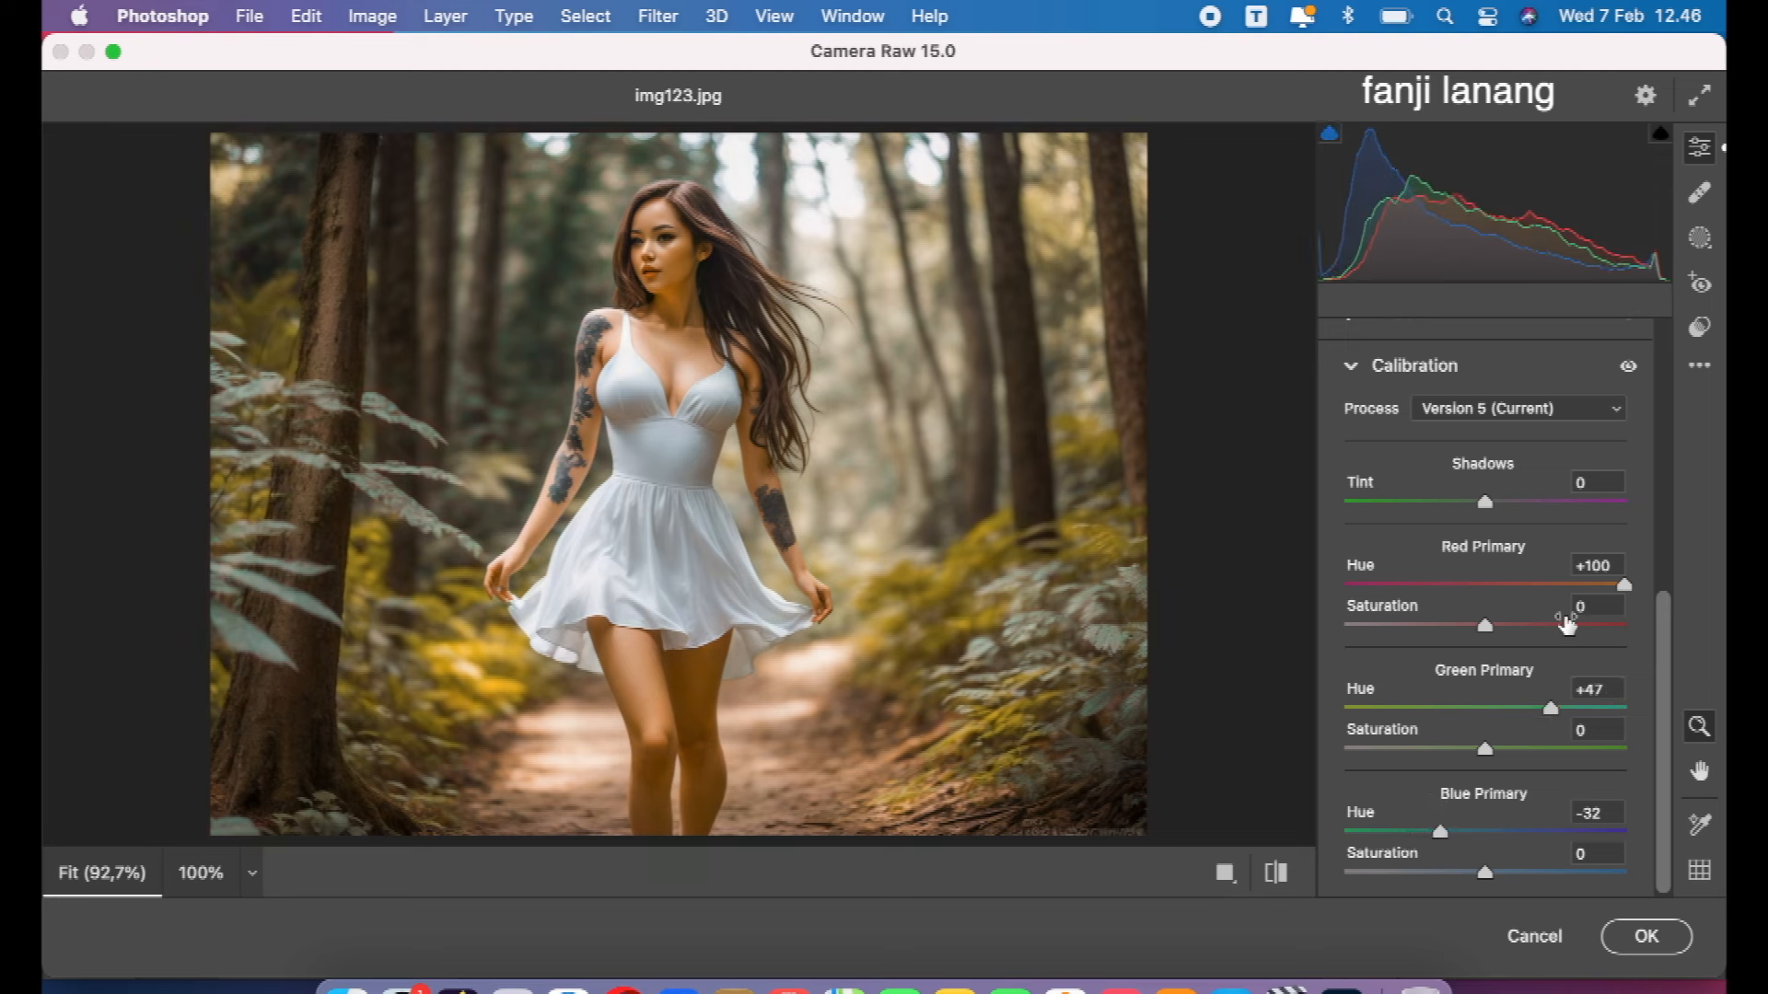
pyautogui.click(1567, 586)
pyautogui.moveTo(1568, 587); pyautogui.dragTo(1545, 585)
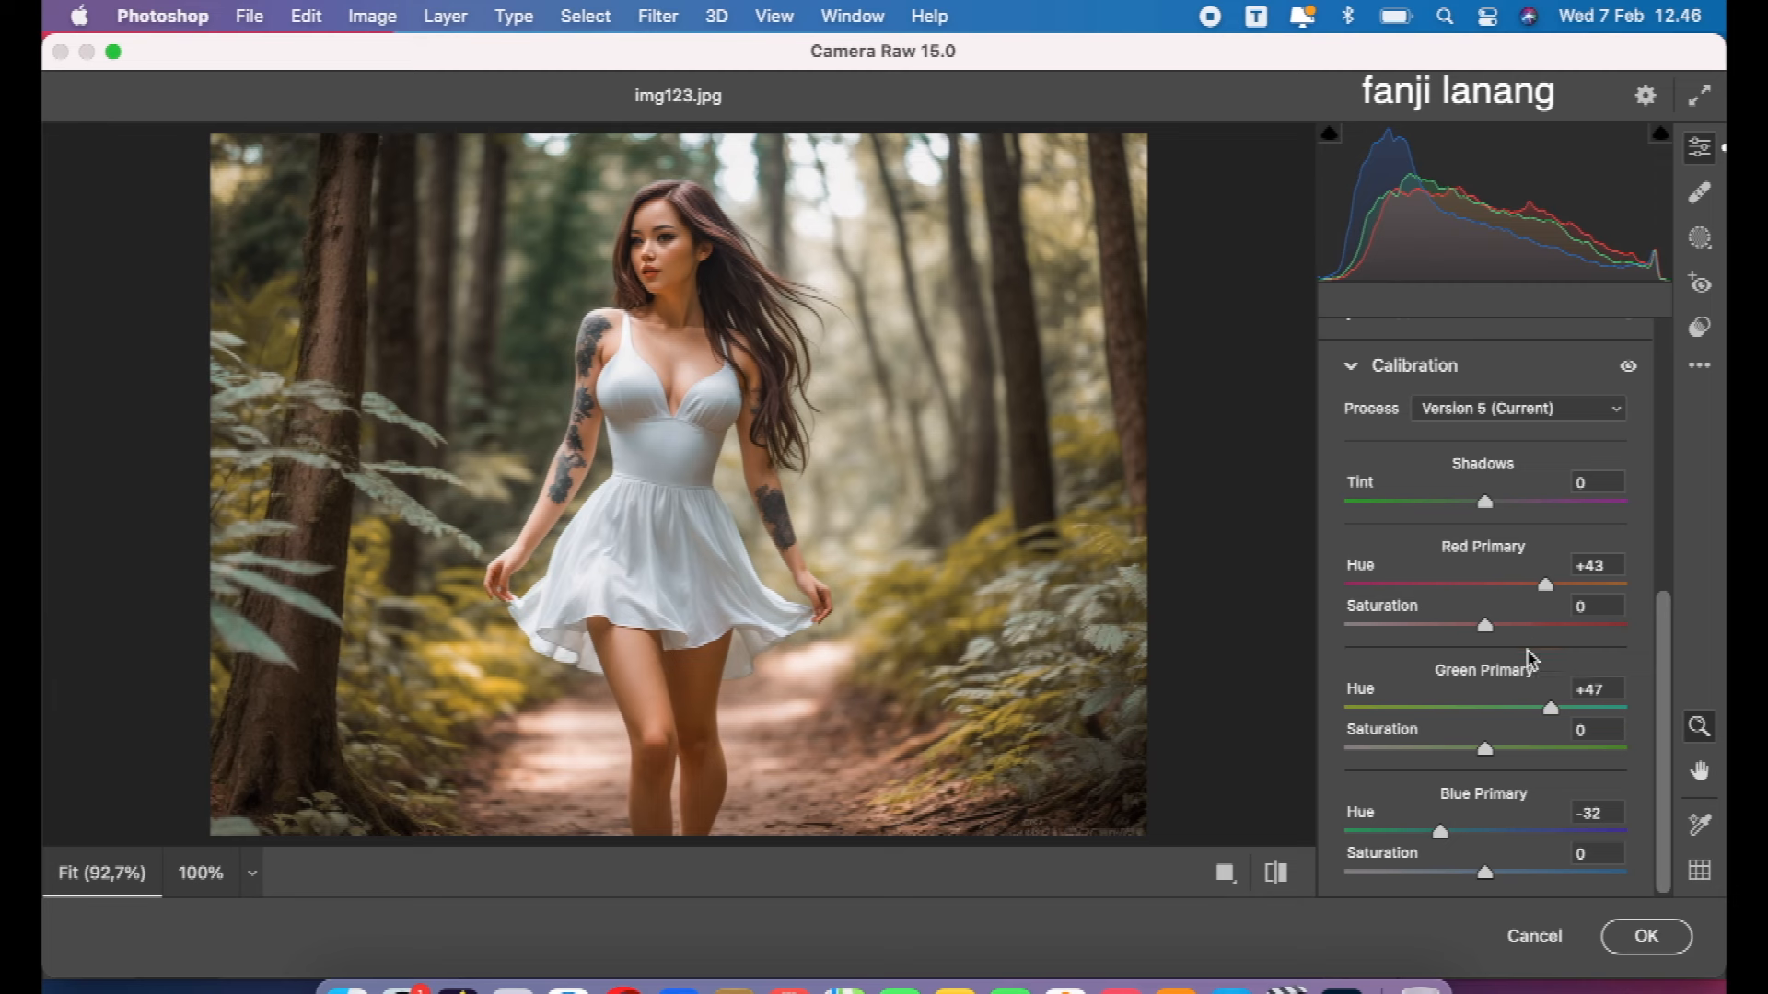
# - Fine-tune Calibration to Red Primary hue +45 and saturation +5, Green Primary hue +65 and Blue Primary hue -25
pyautogui.moveTo(1550, 708); pyautogui.dragTo(1613, 718)
pyautogui.click(1578, 708)
pyautogui.moveTo(1540, 615); pyautogui.dragTo(1494, 644)
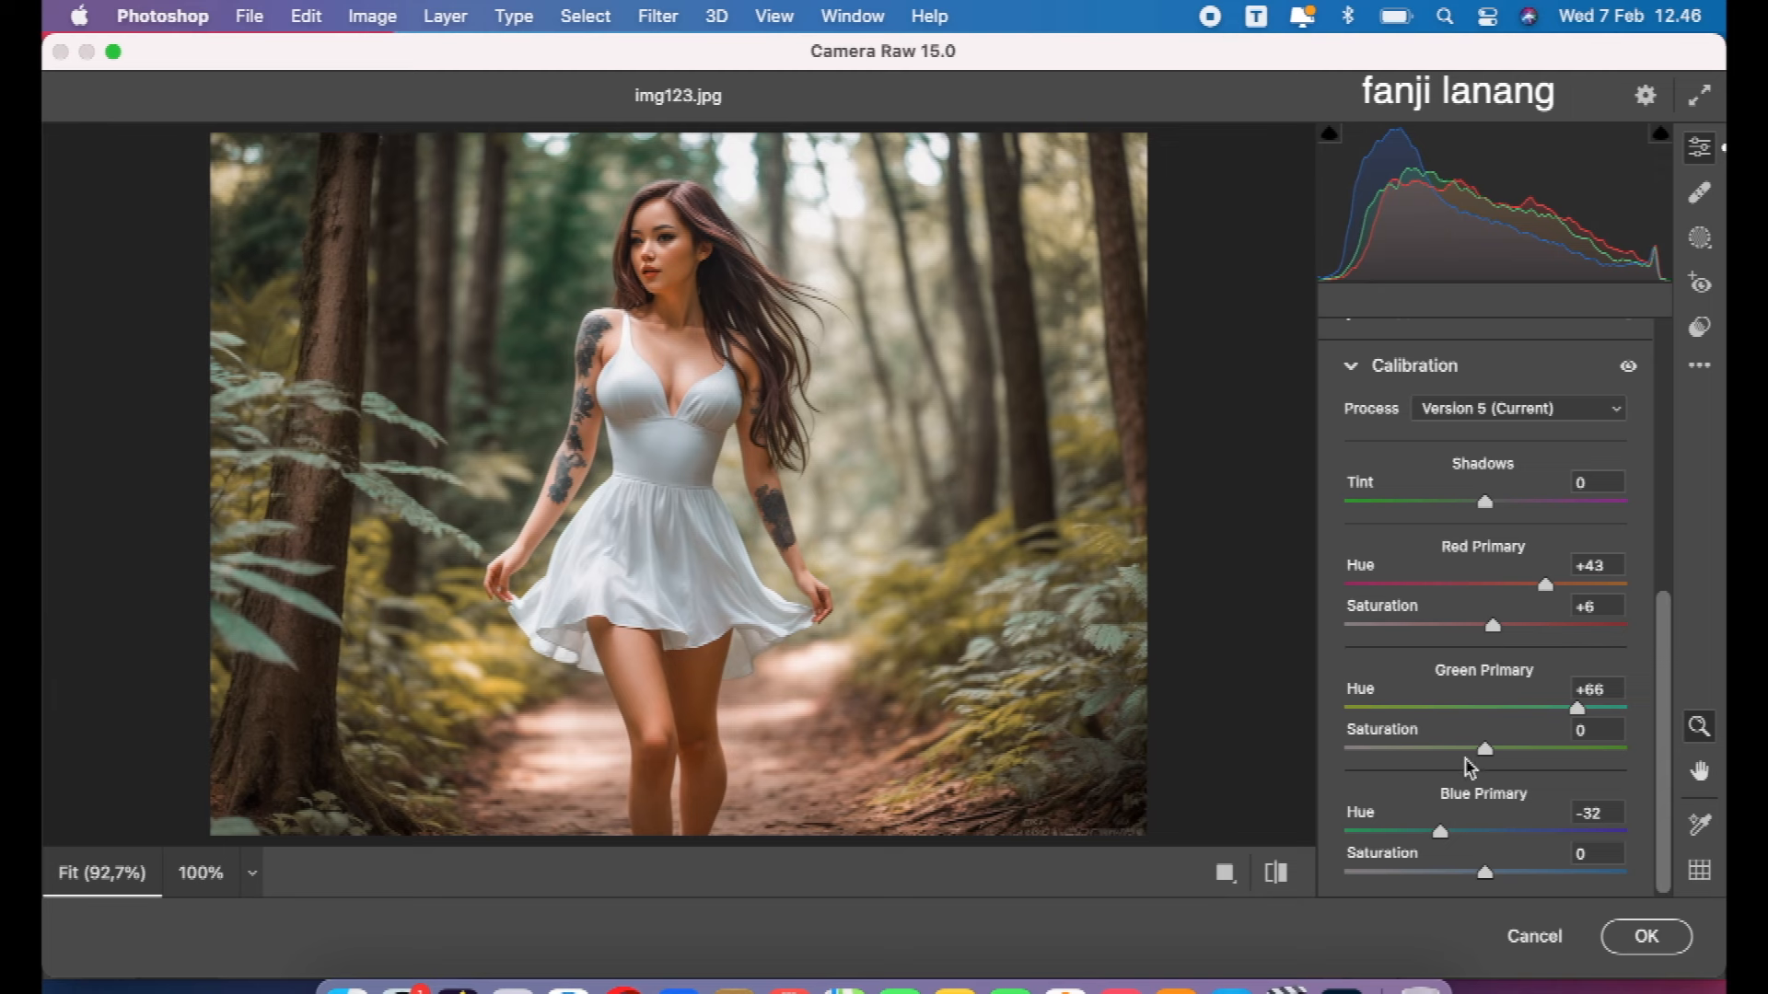
pyautogui.moveTo(1442, 845); pyautogui.dragTo(1452, 833)
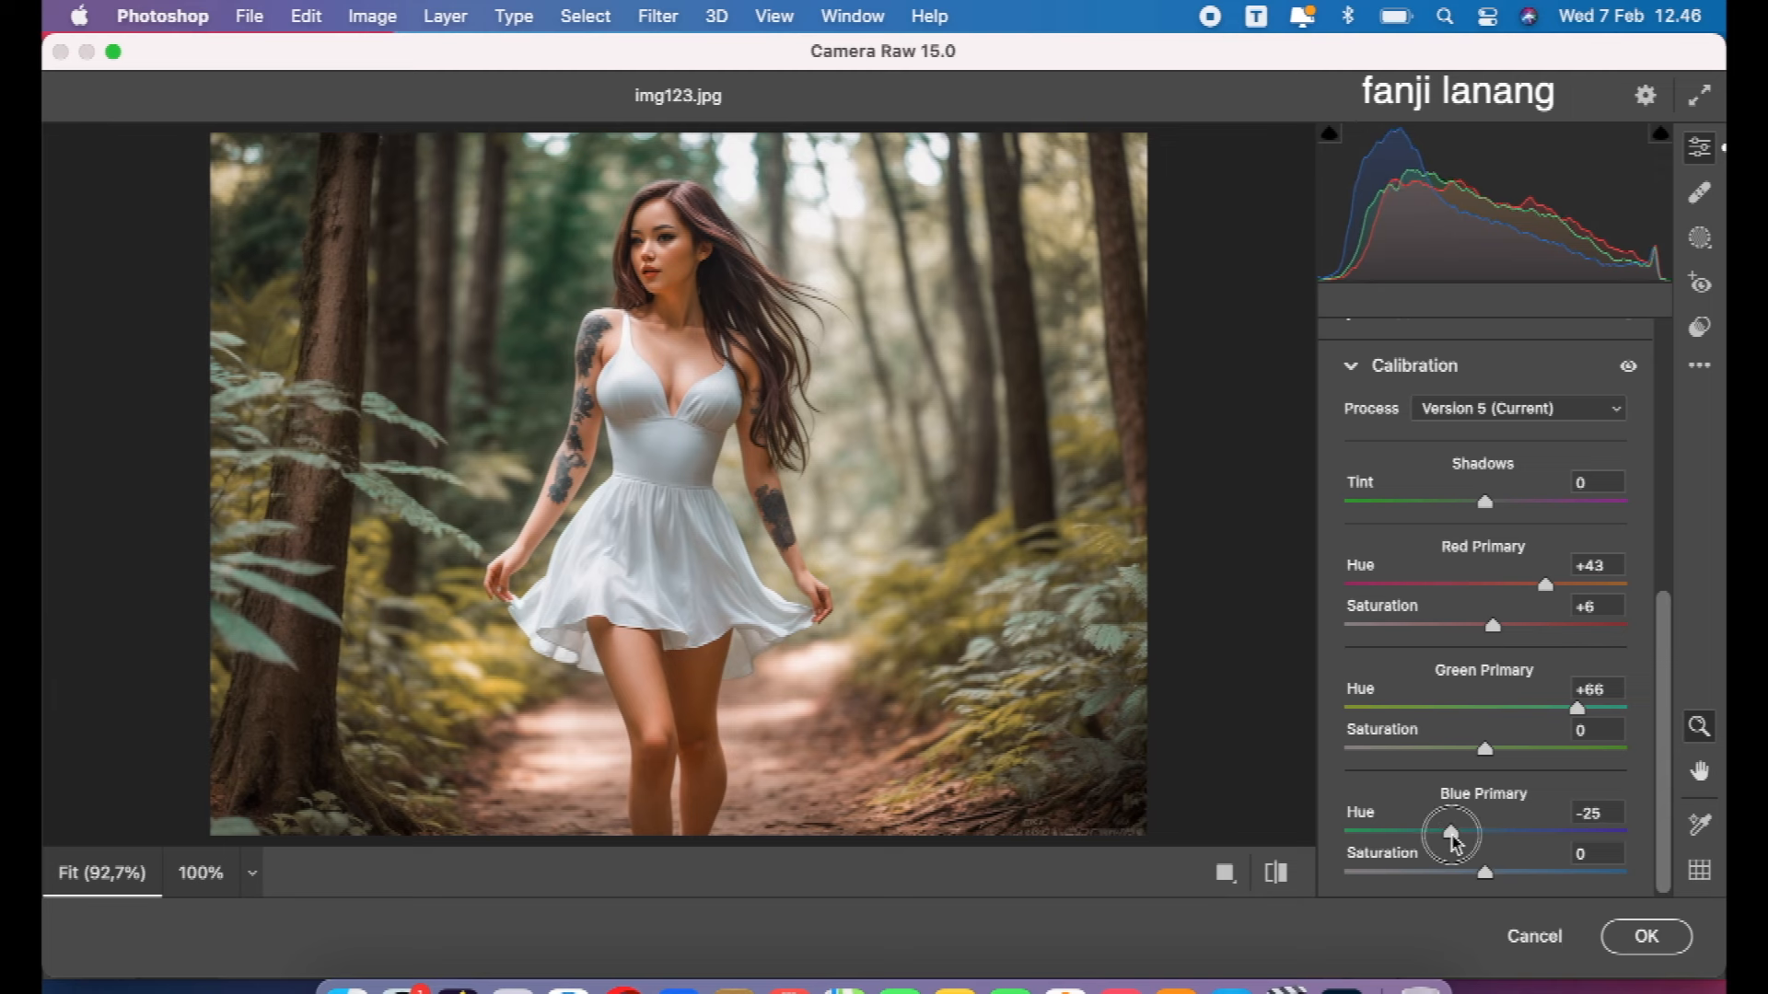
pyautogui.moveTo(1544, 586); pyautogui.dragTo(1498, 642)
pyautogui.click(1494, 630)
pyautogui.click(1572, 709)
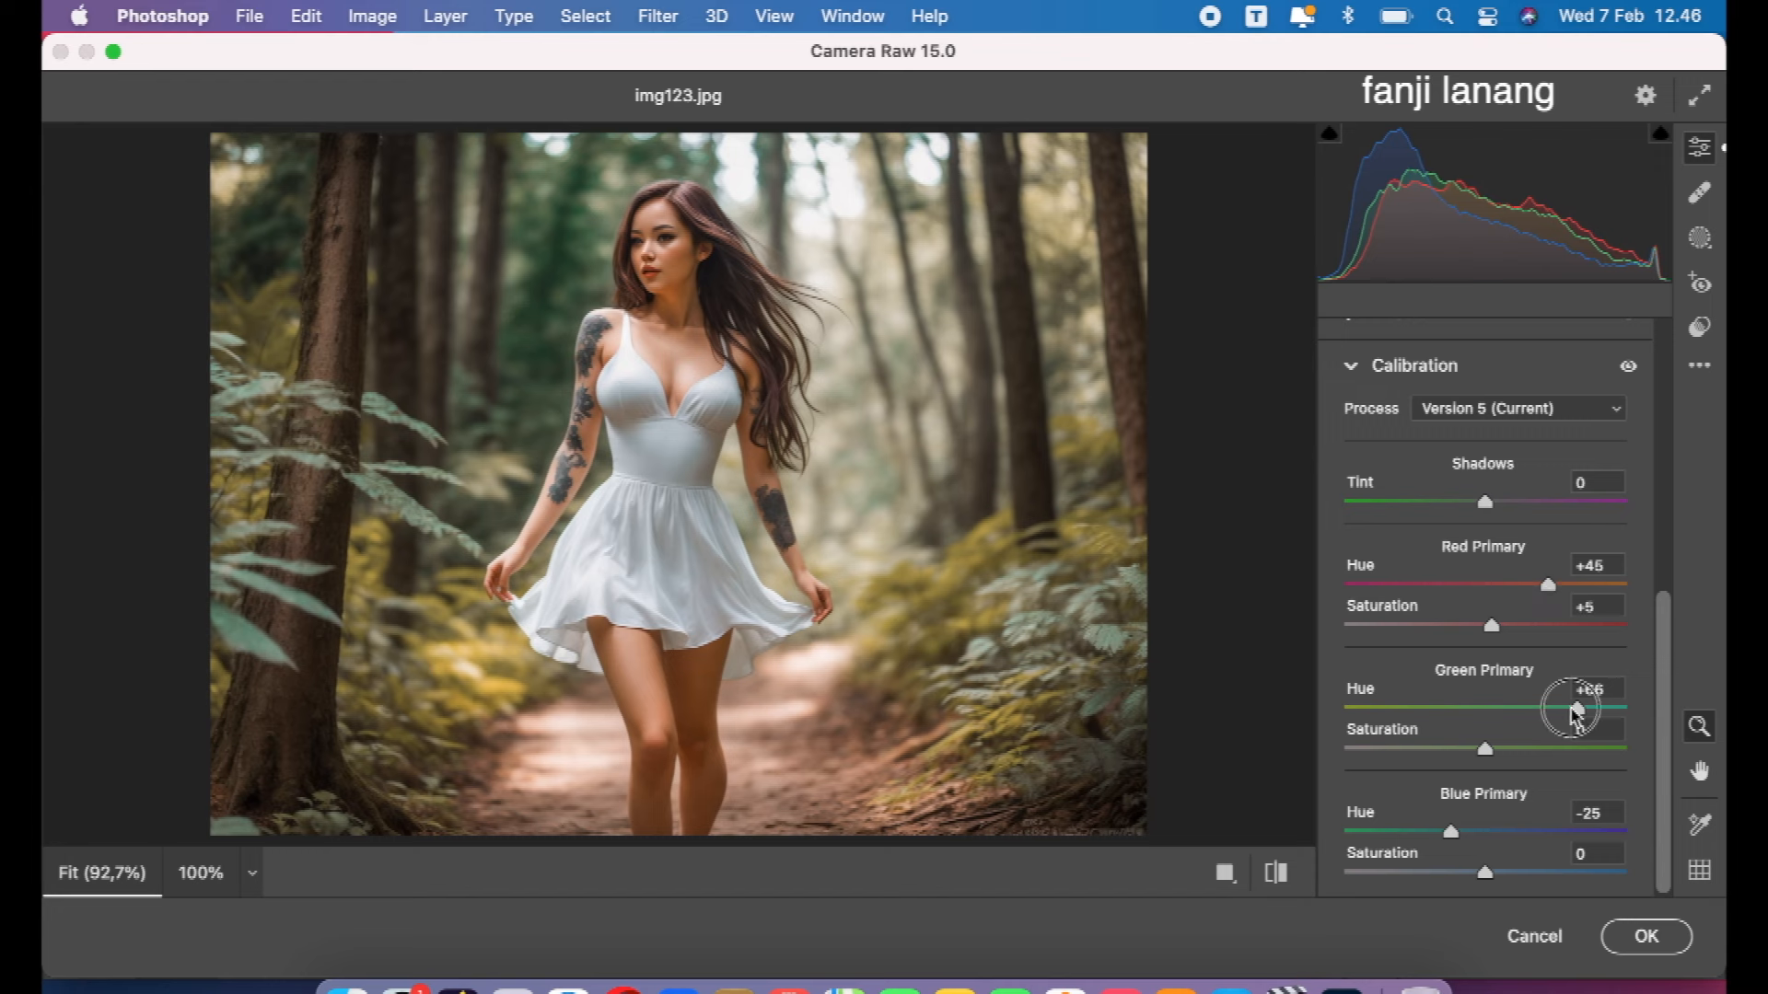
pyautogui.moveTo(1576, 714); pyautogui.dragTo(1575, 709)
# - Compare the before and after views and apply the Camera Raw adjustments to the layer copy
pyautogui.click(1279, 873)
pyautogui.click(1277, 873)
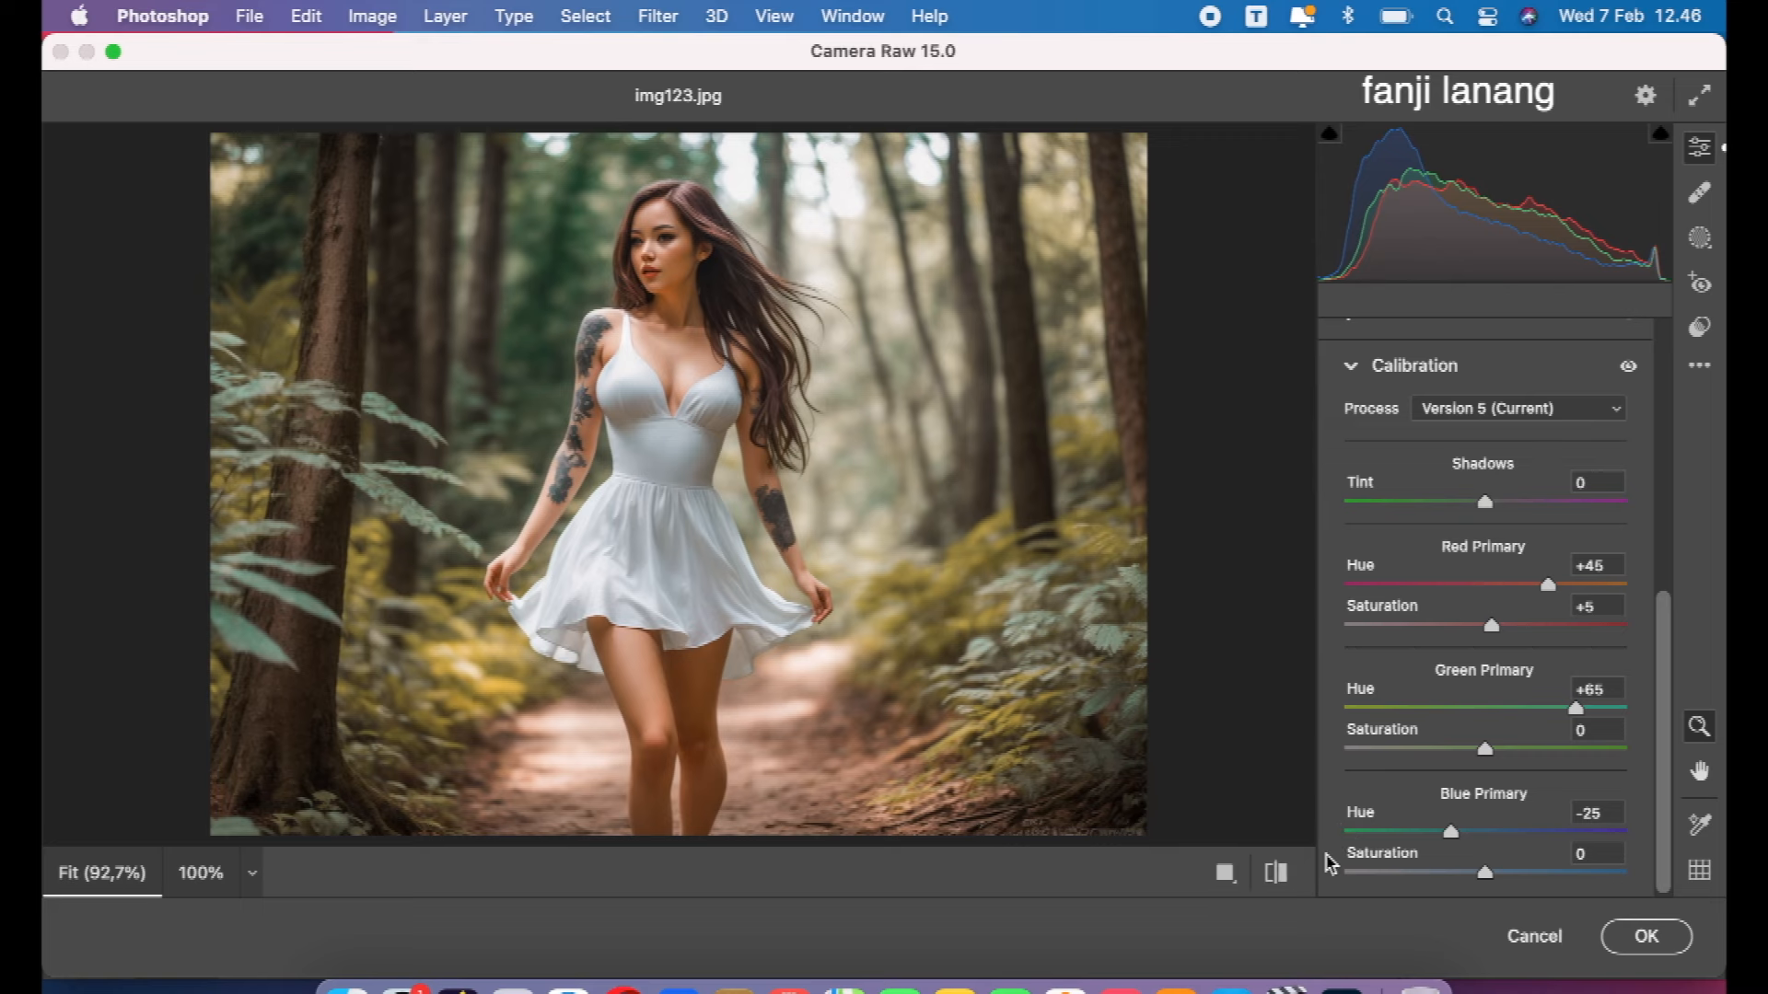
pyautogui.click(1643, 935)
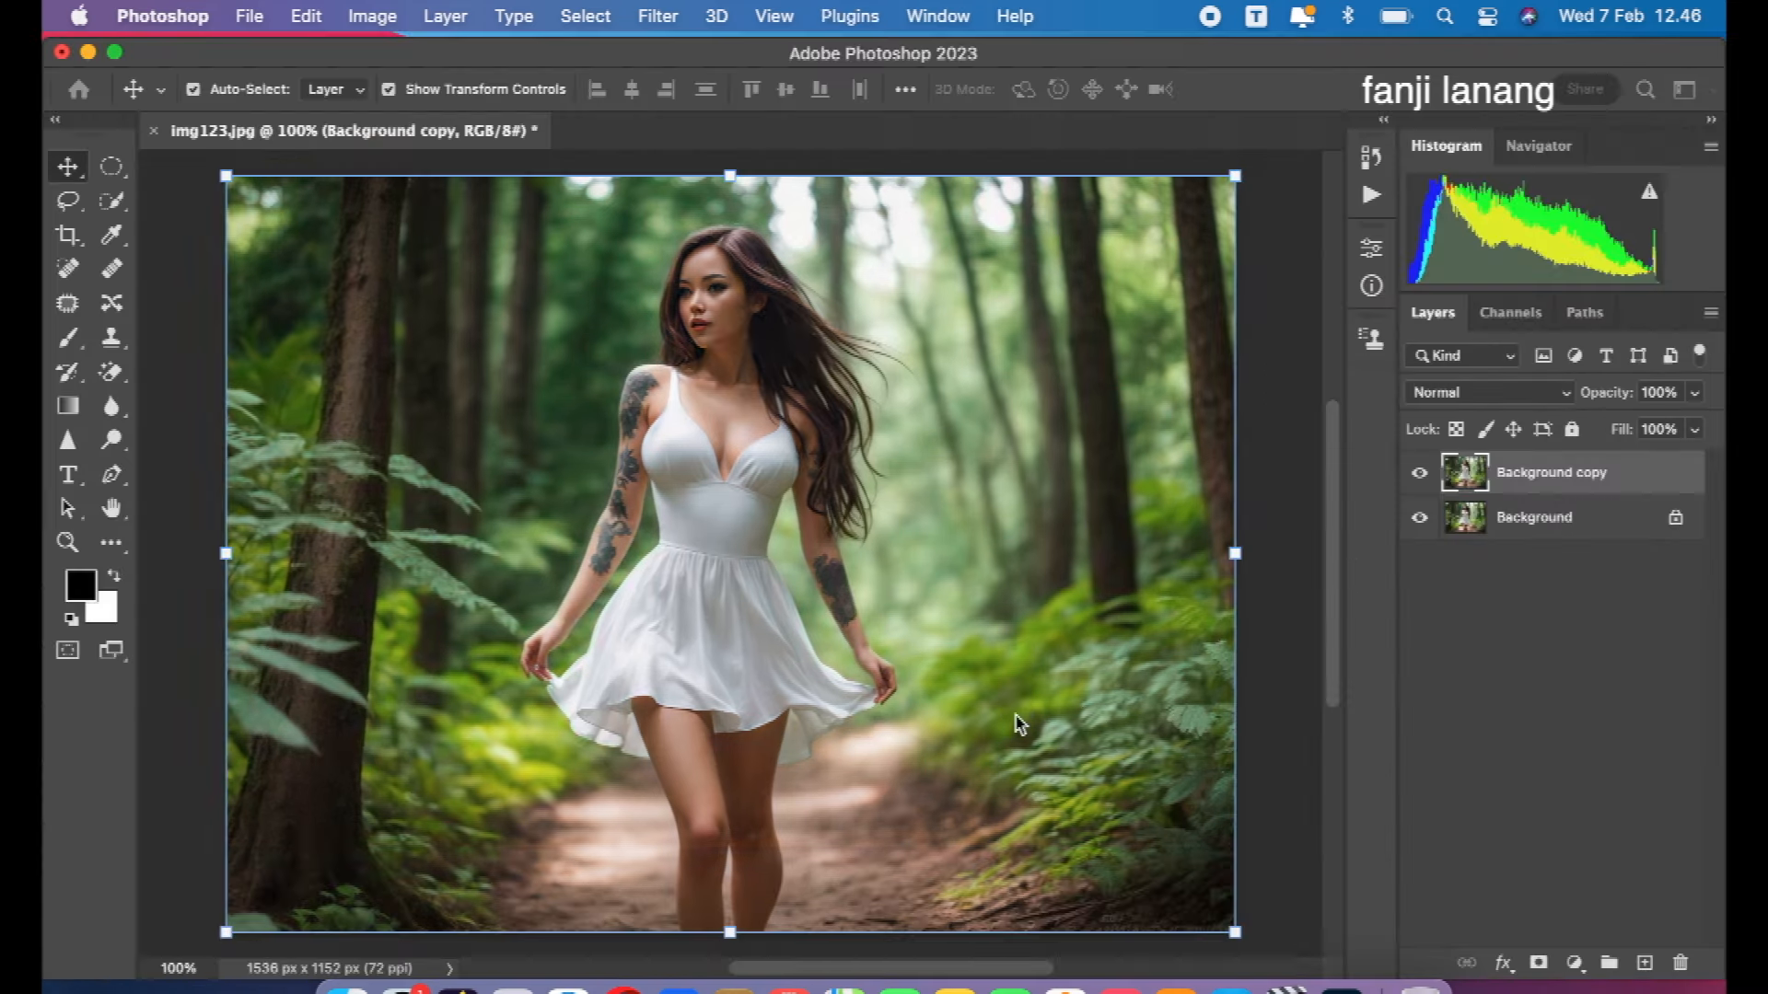
# - On a new layer, draw a pale cyan-to-transparent radial gradient from the bright upper-right trees towards the woman's shoulder
pyautogui.click(1644, 963)
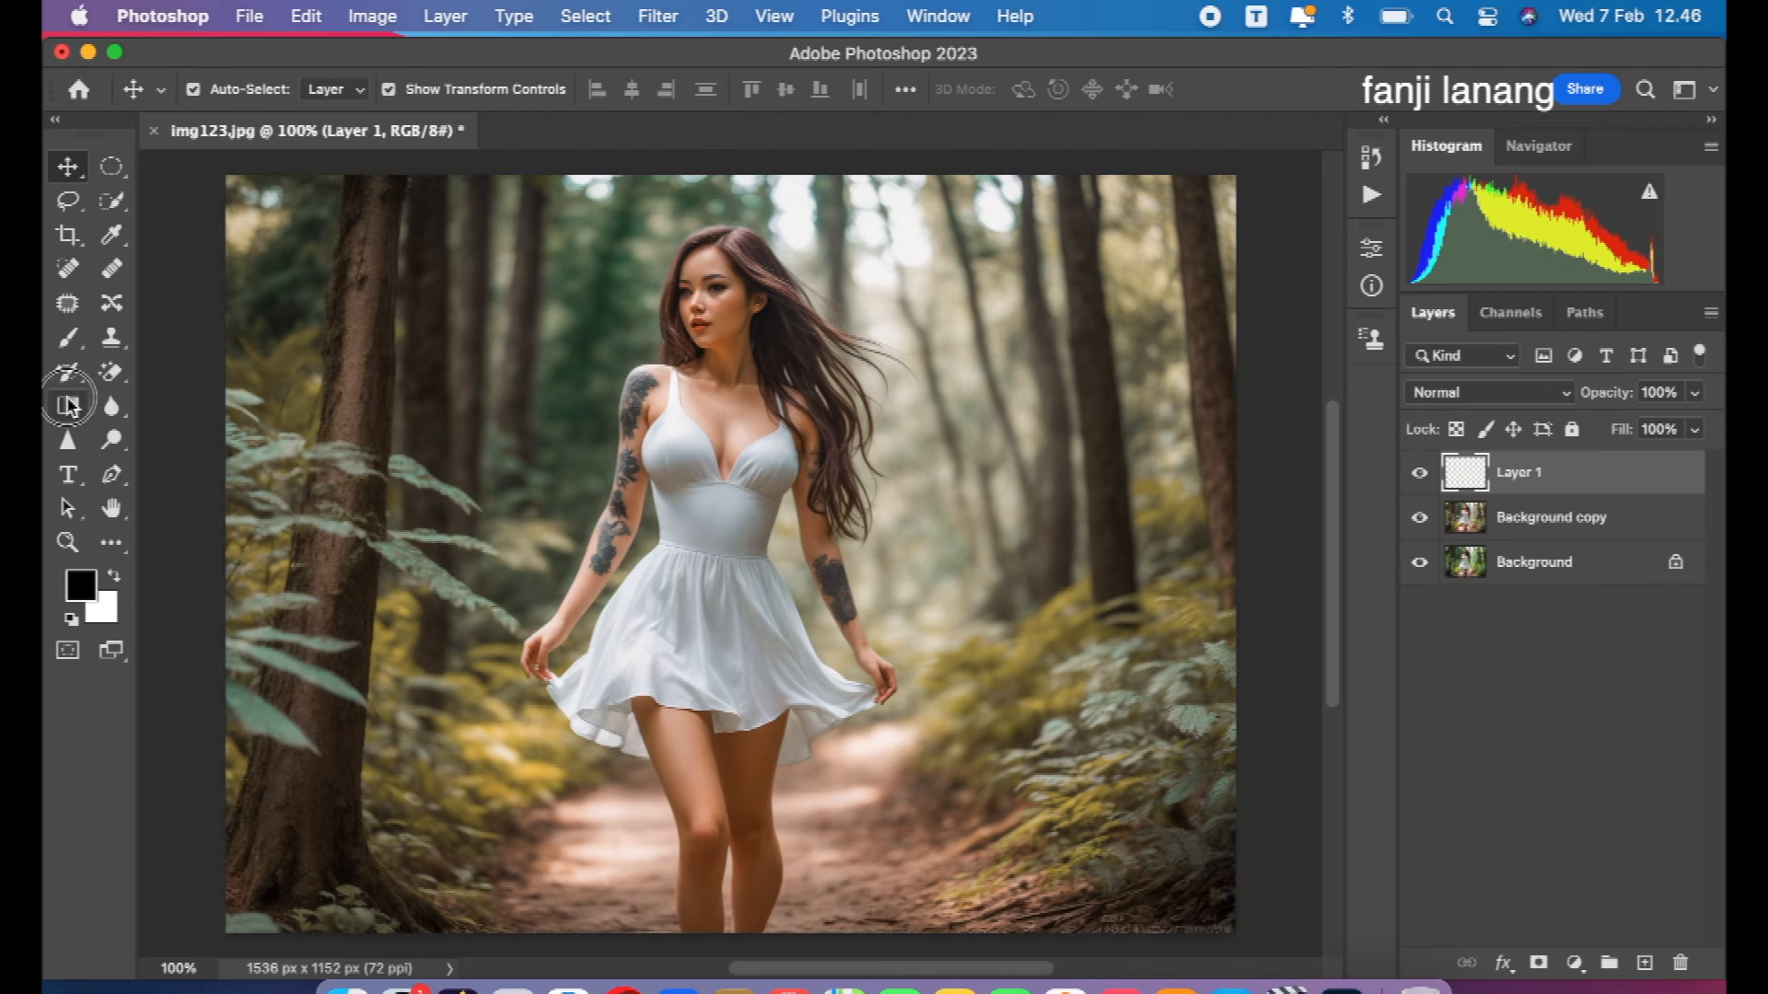
pyautogui.press('g')
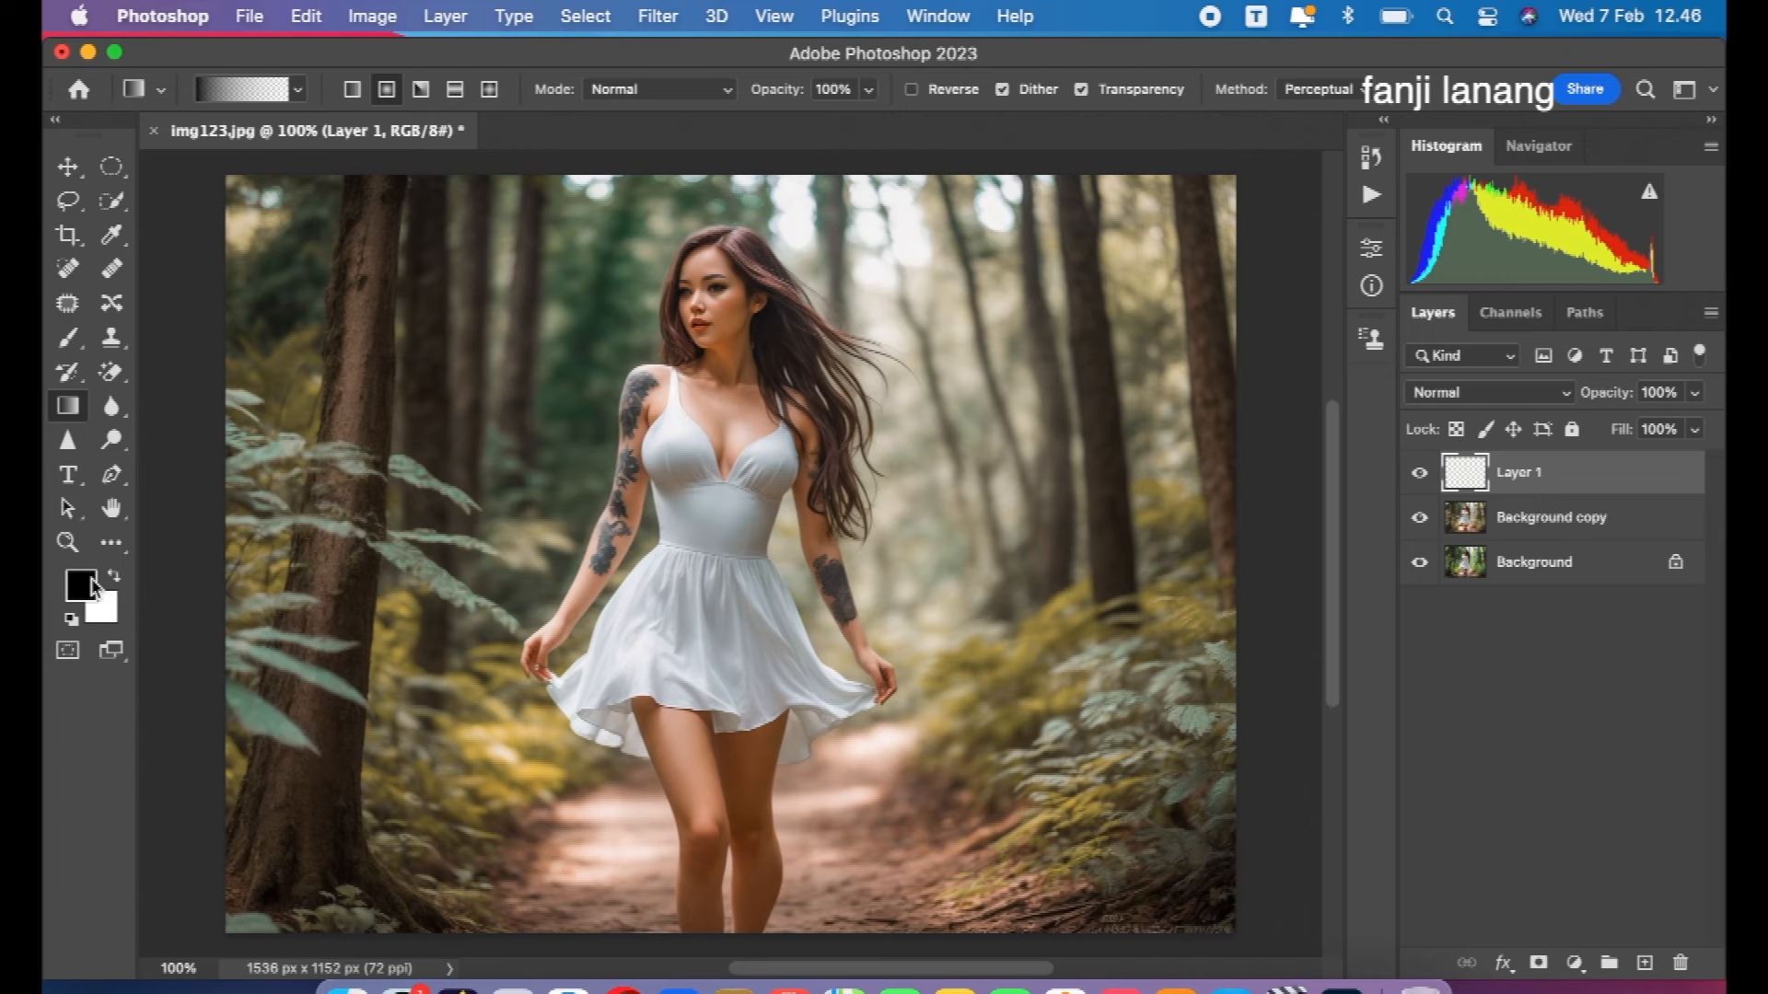
pyautogui.press('x')
pyautogui.click(81, 585)
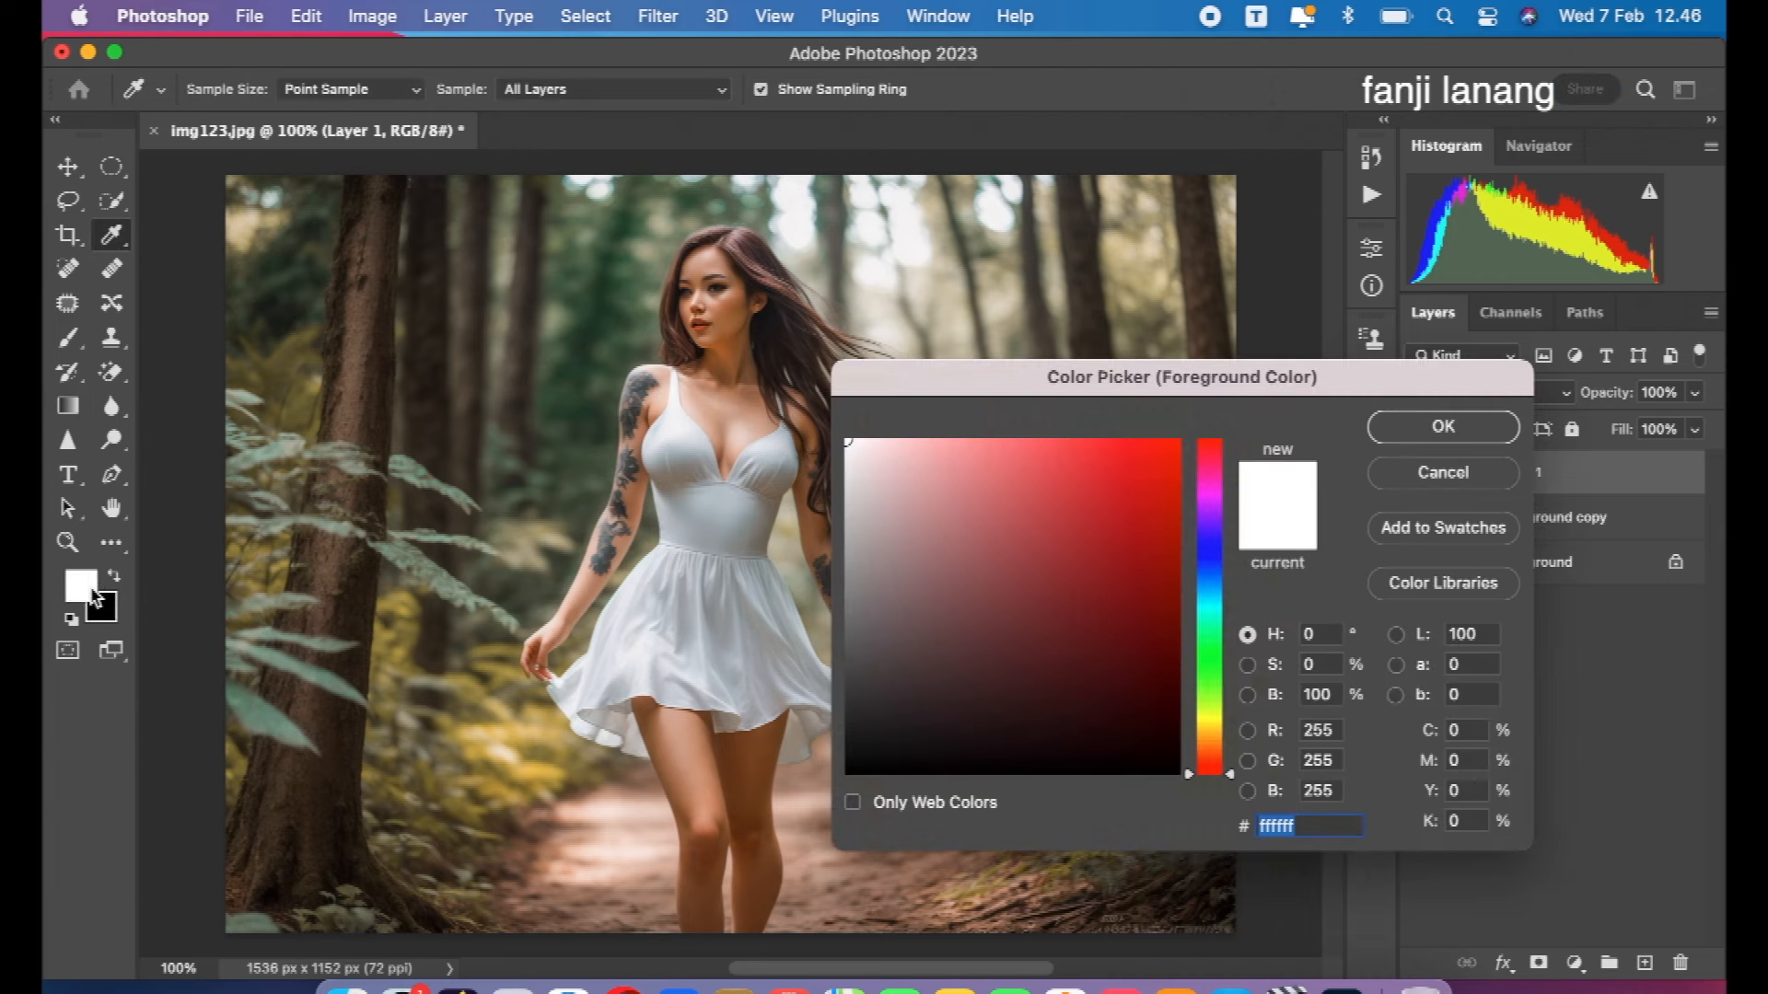
pyautogui.moveTo(1213, 585); pyautogui.dragTo(1215, 612)
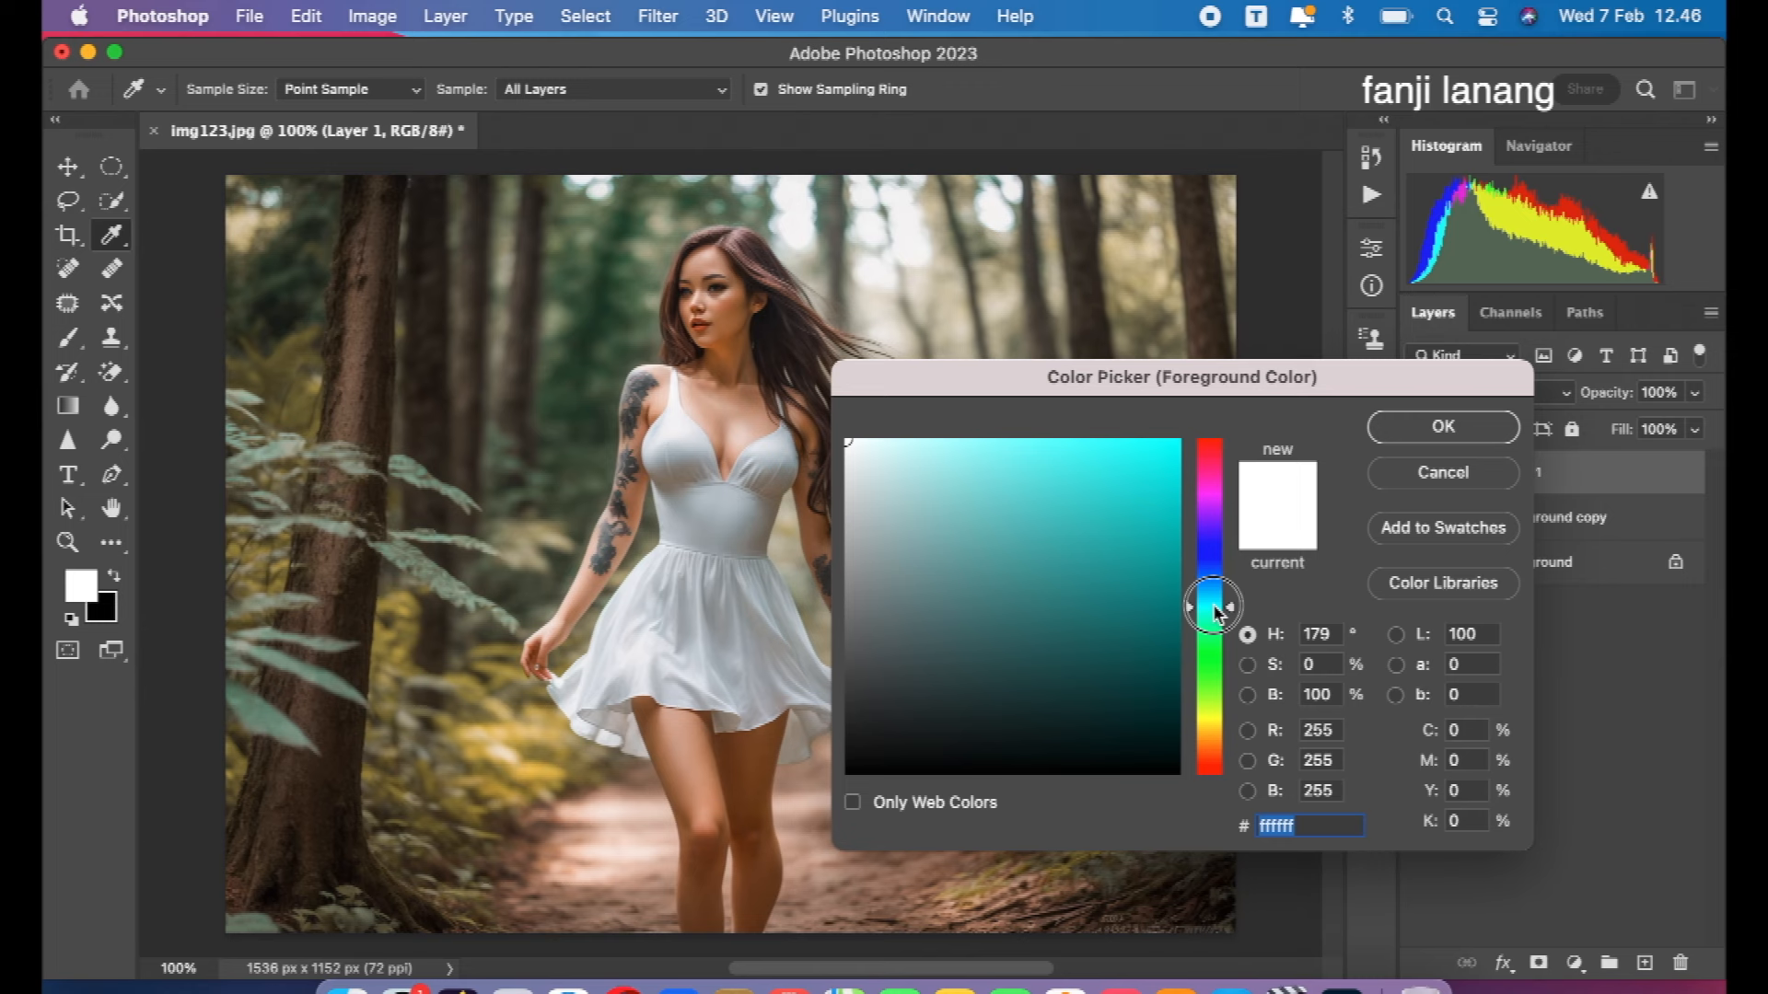
pyautogui.click(920, 445)
pyautogui.click(1442, 426)
pyautogui.press('g')
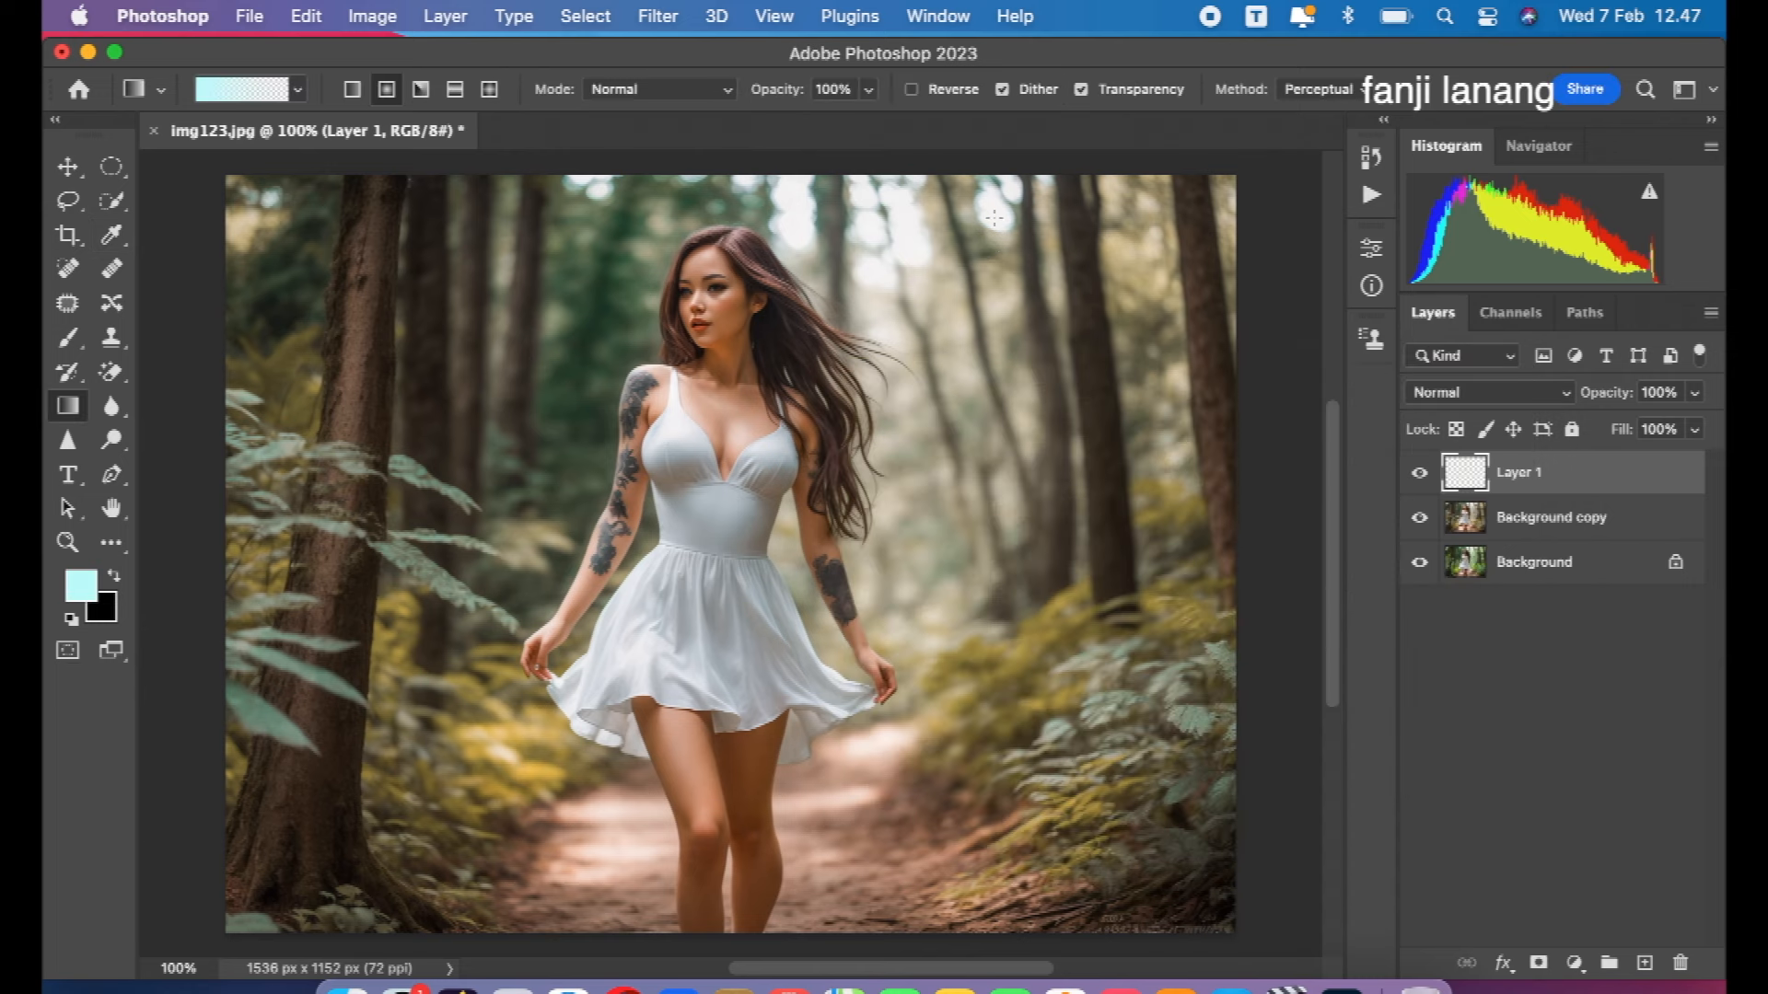
pyautogui.moveTo(991, 215); pyautogui.dragTo(659, 396)
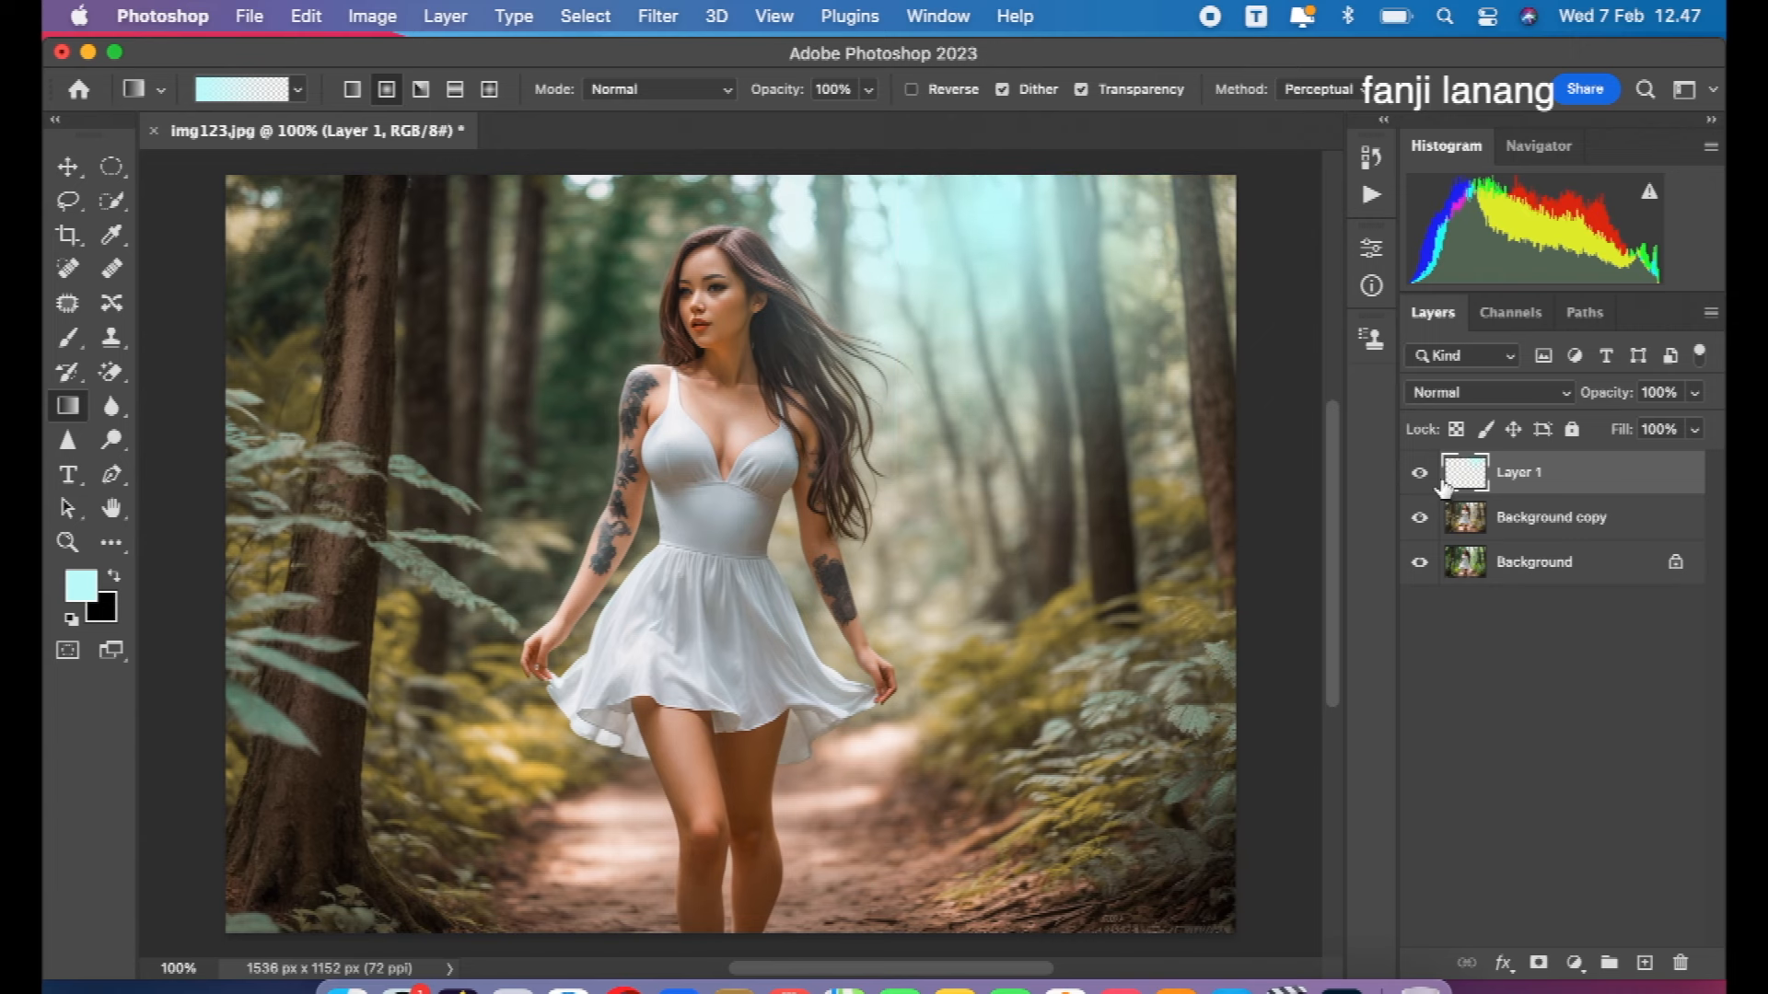
# - Set the cyan gradient layer's blend mode to Screen and add a white layer mask to it
pyautogui.click(1453, 403)
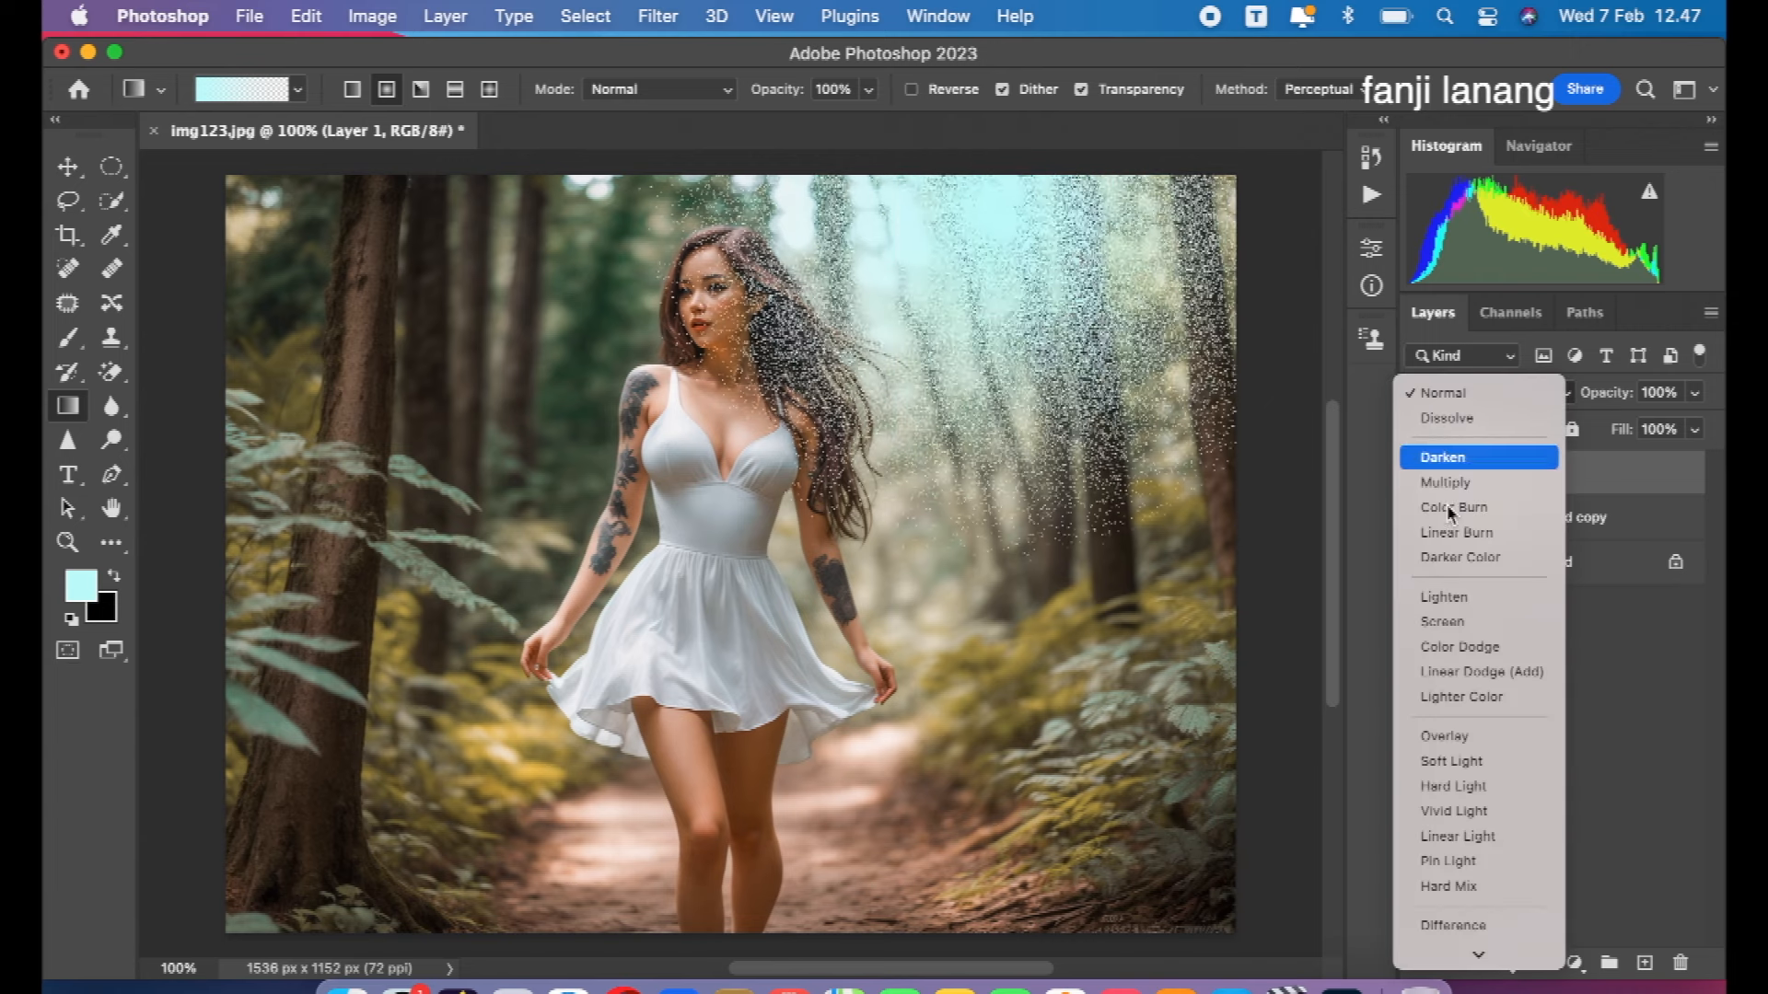
pyautogui.click(1458, 625)
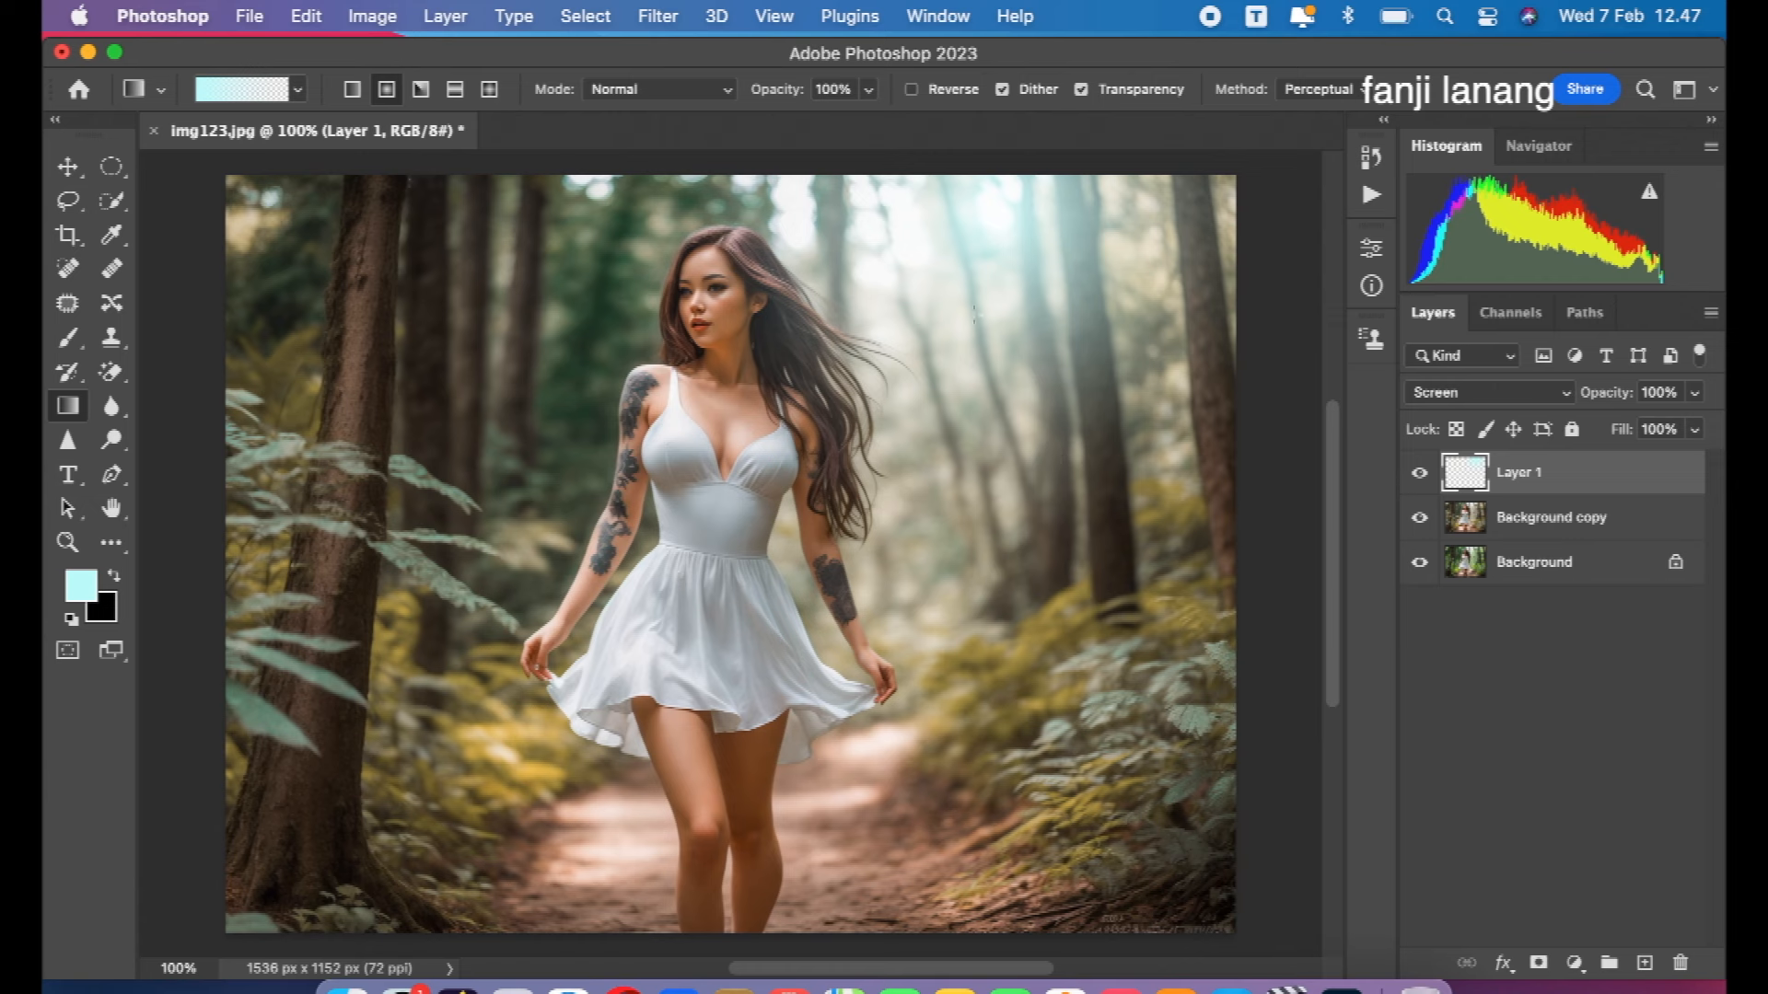
pyautogui.click(1538, 962)
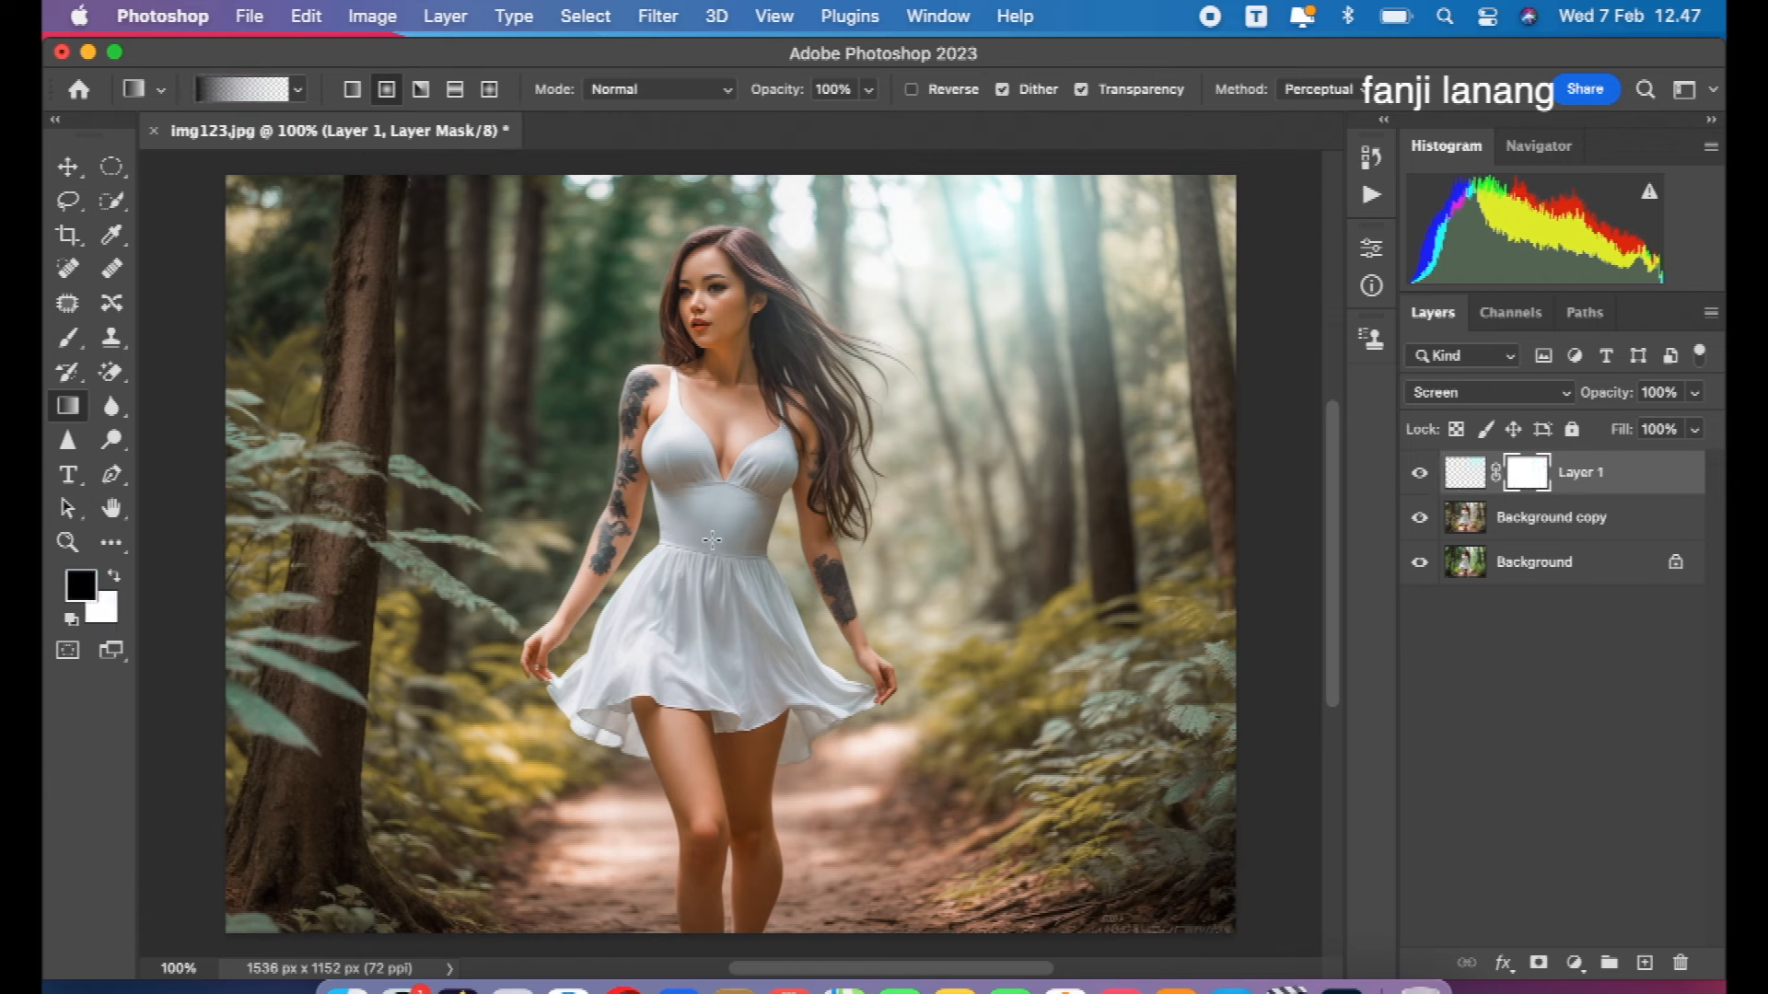
# - Paint black on the gradient layer's mask over the woman's face and neck, using a soft 200 px brush at 37% opacity
pyautogui.click(68, 337)
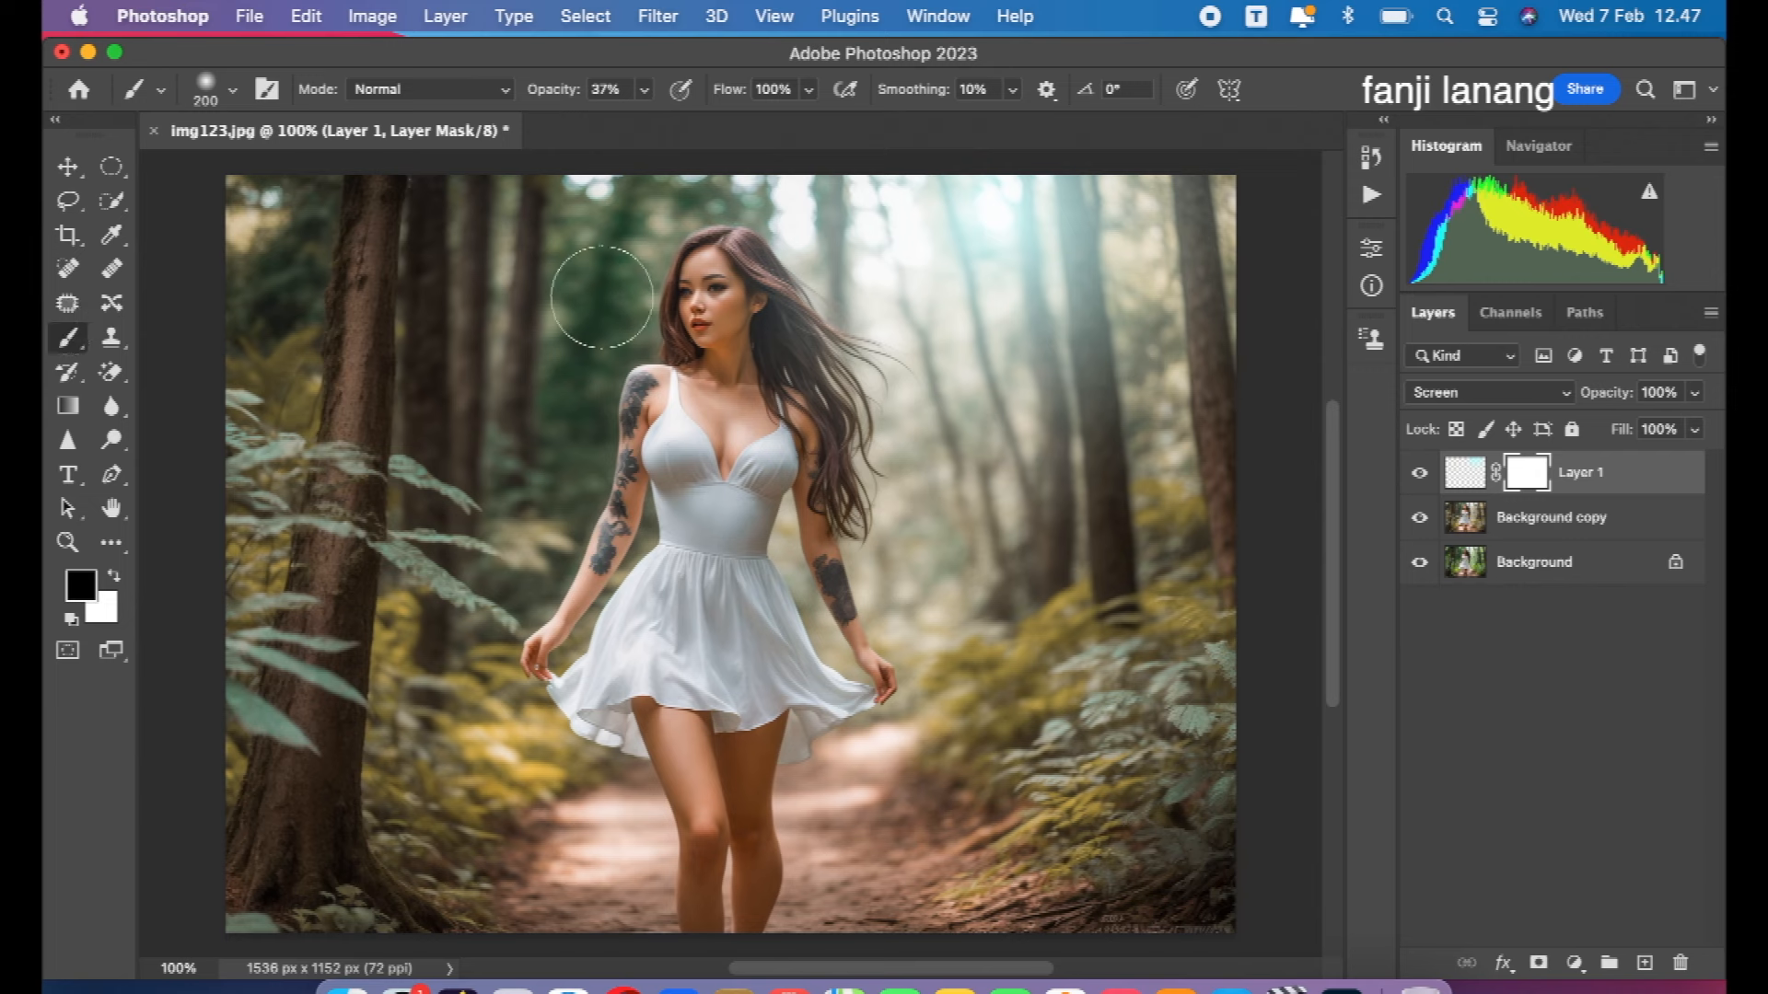
pyautogui.moveTo(715, 283); pyautogui.dragTo(751, 394)
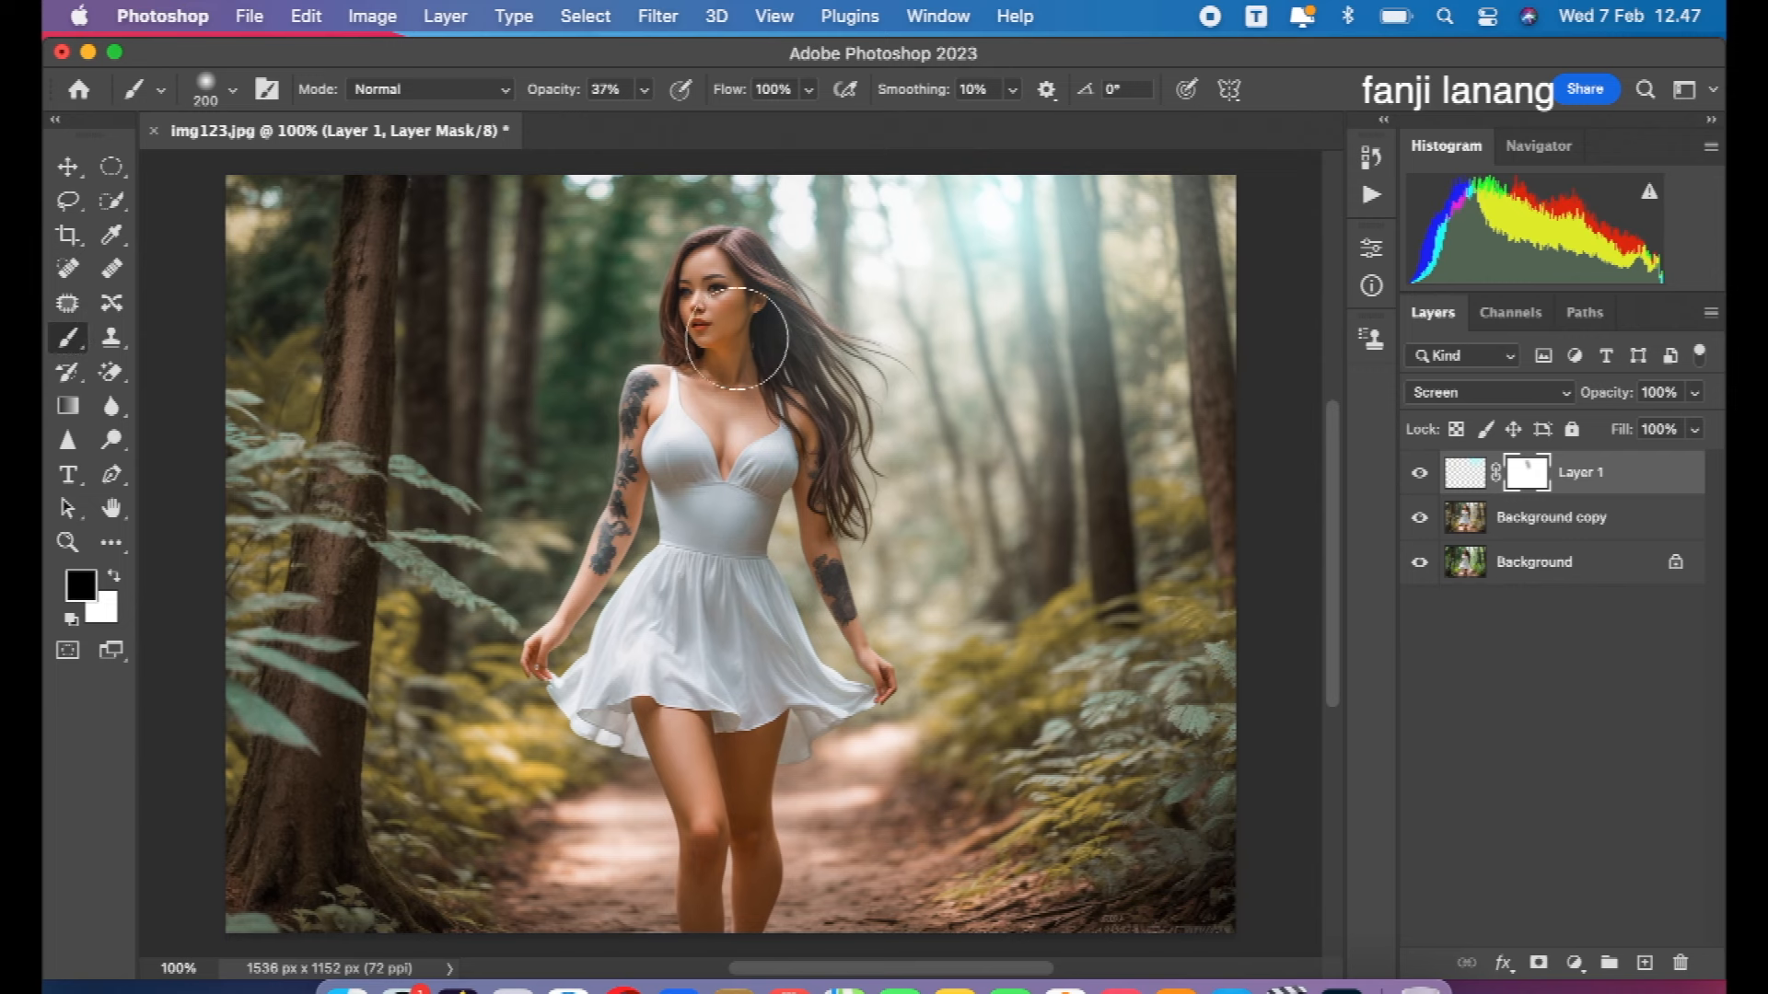
pyautogui.moveTo(714, 293)
pyautogui.mouseDown()
pyautogui.moveTo(772, 523)
pyautogui.moveTo(732, 309)
pyautogui.mouseUp()
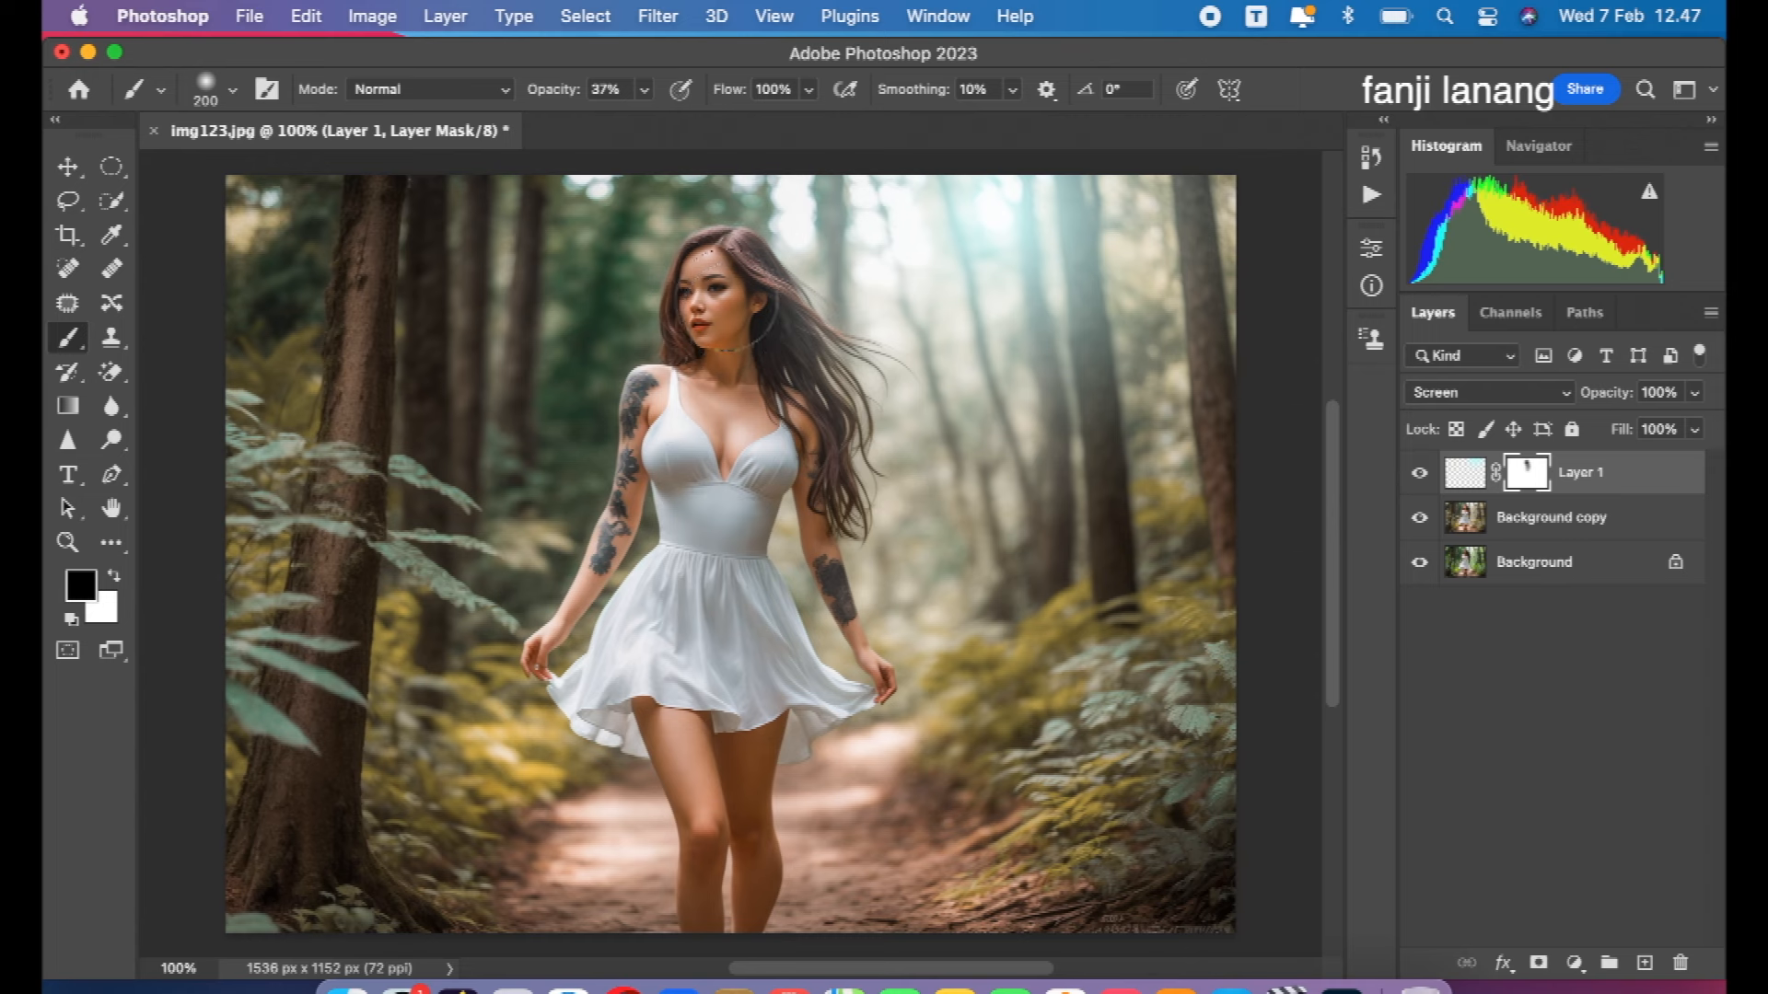
# - Add a Curves adjustment layer above the gradient layer and brighten the RGB midtones by raising input 128 to output 142
pyautogui.click(1574, 962)
pyautogui.click(1552, 527)
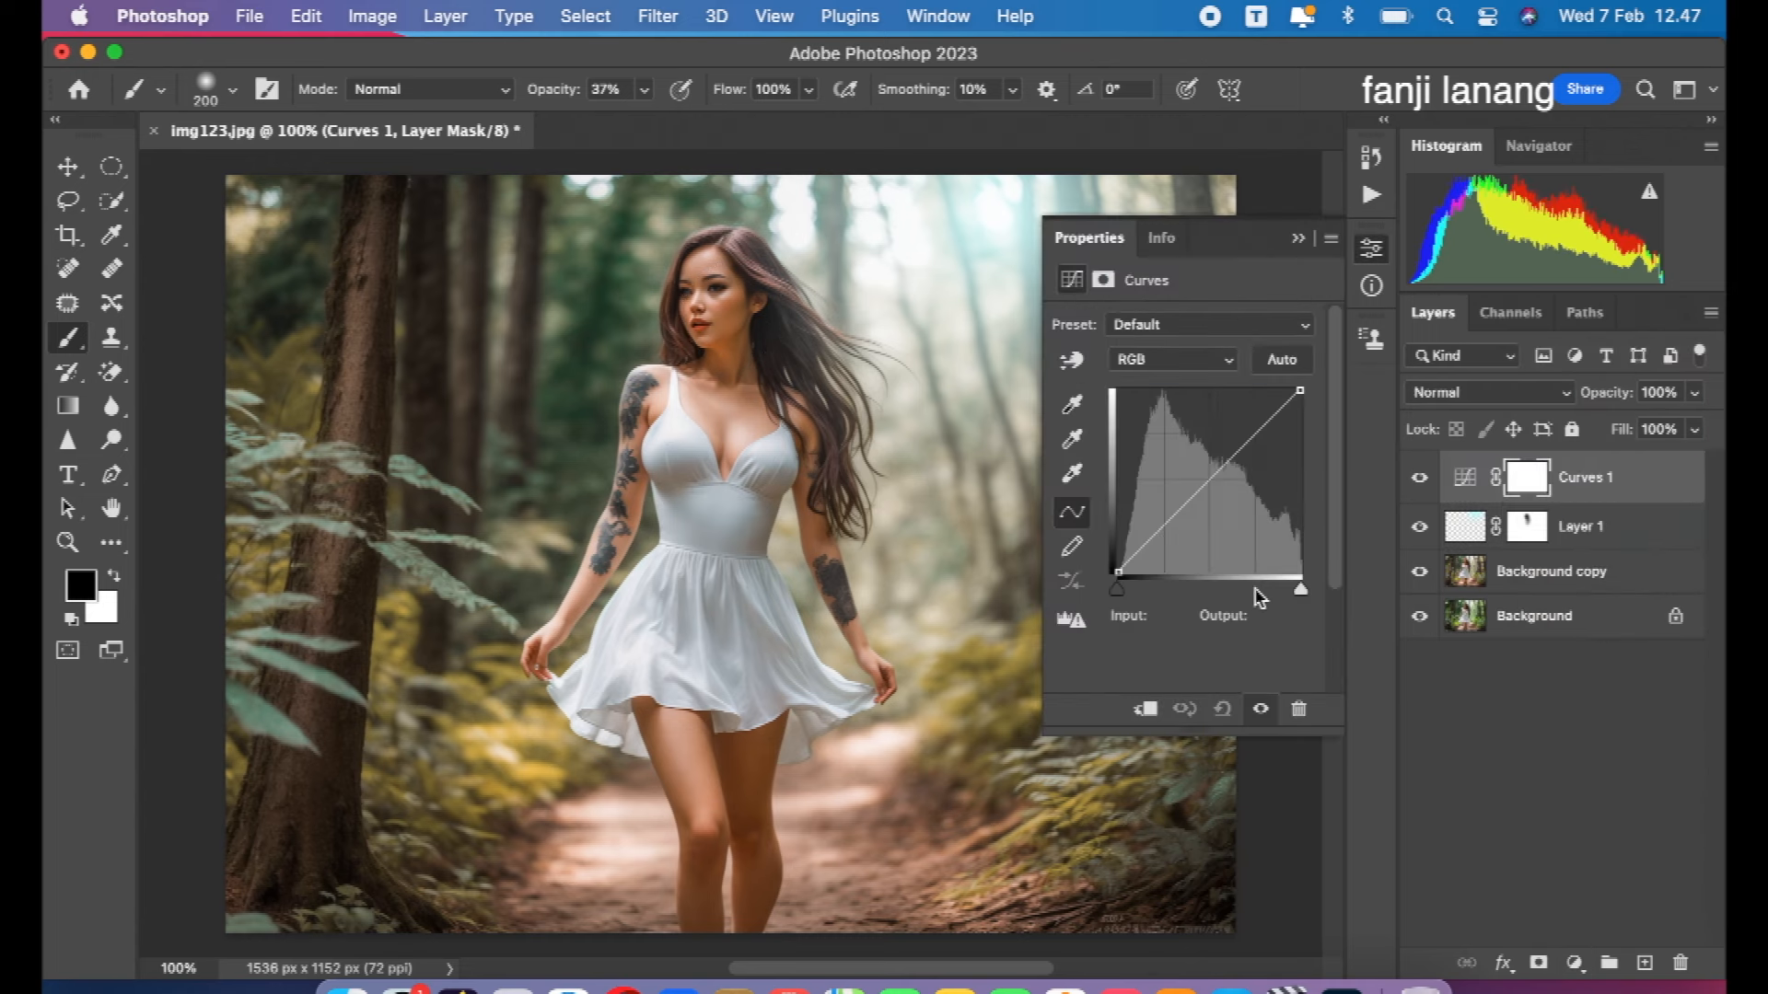
pyautogui.click(1206, 470)
pyautogui.moveTo(1207, 470); pyautogui.dragTo(1209, 470)
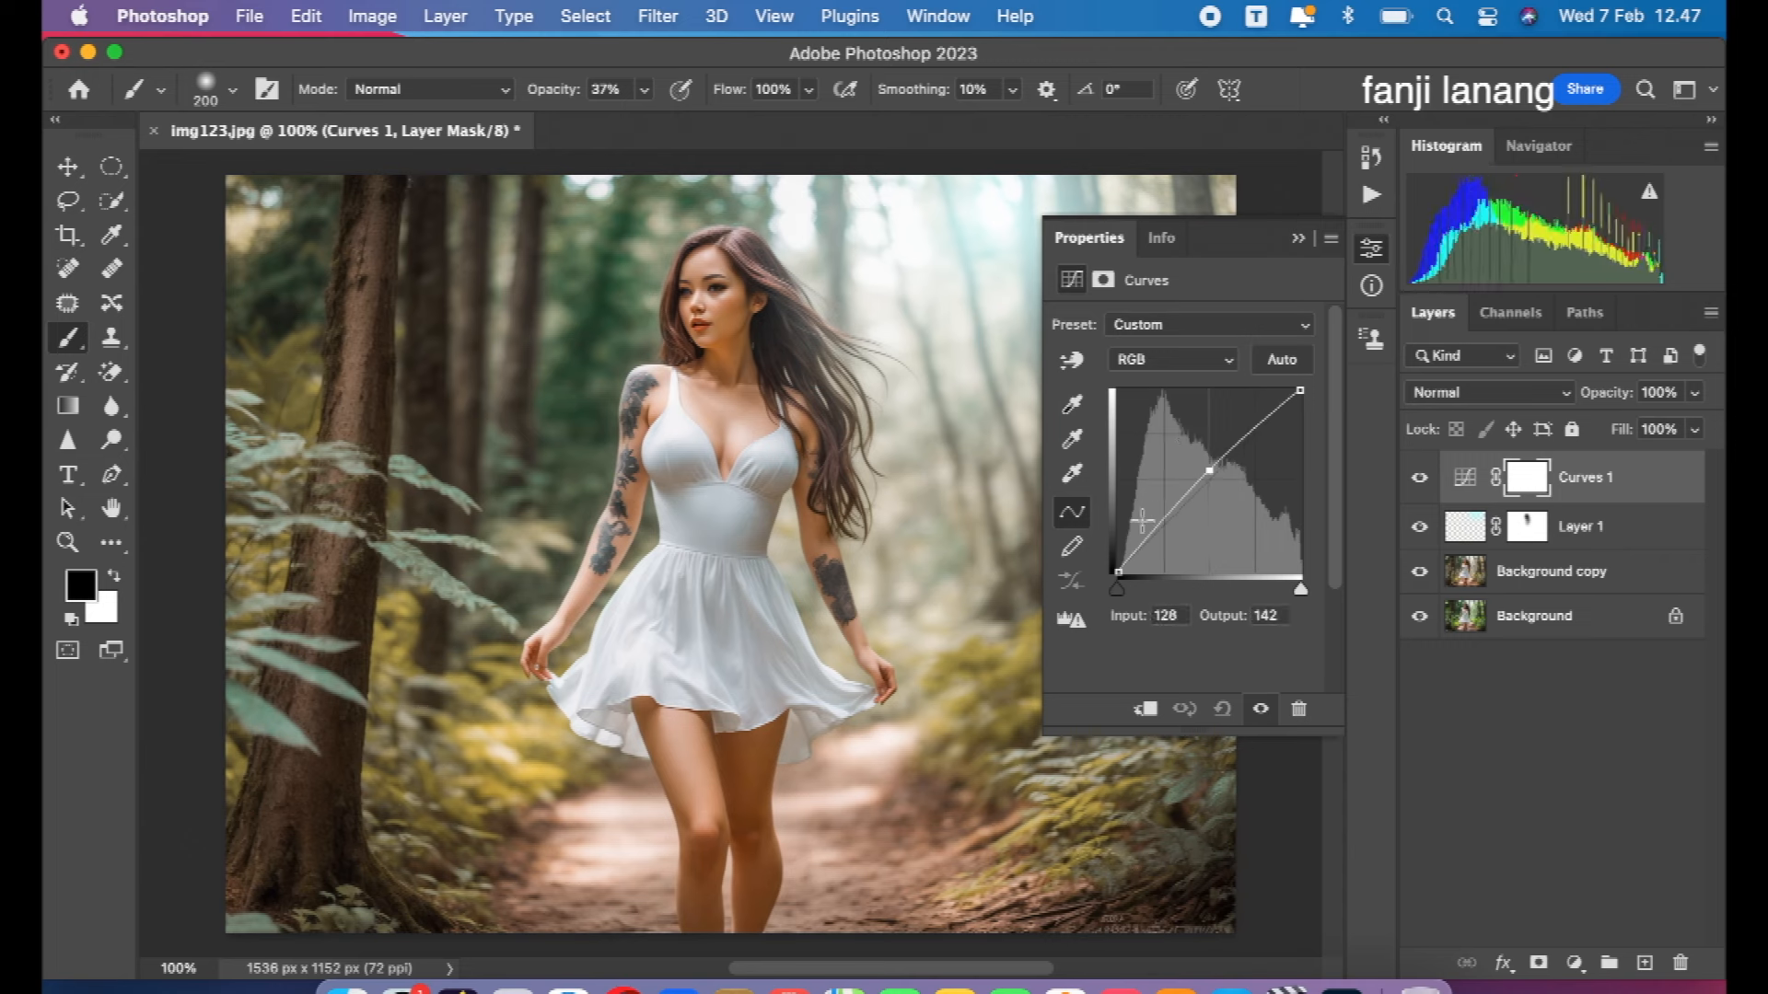
pyautogui.moveTo(1300, 390); pyautogui.dragTo(1316, 371)
pyautogui.click(1300, 238)
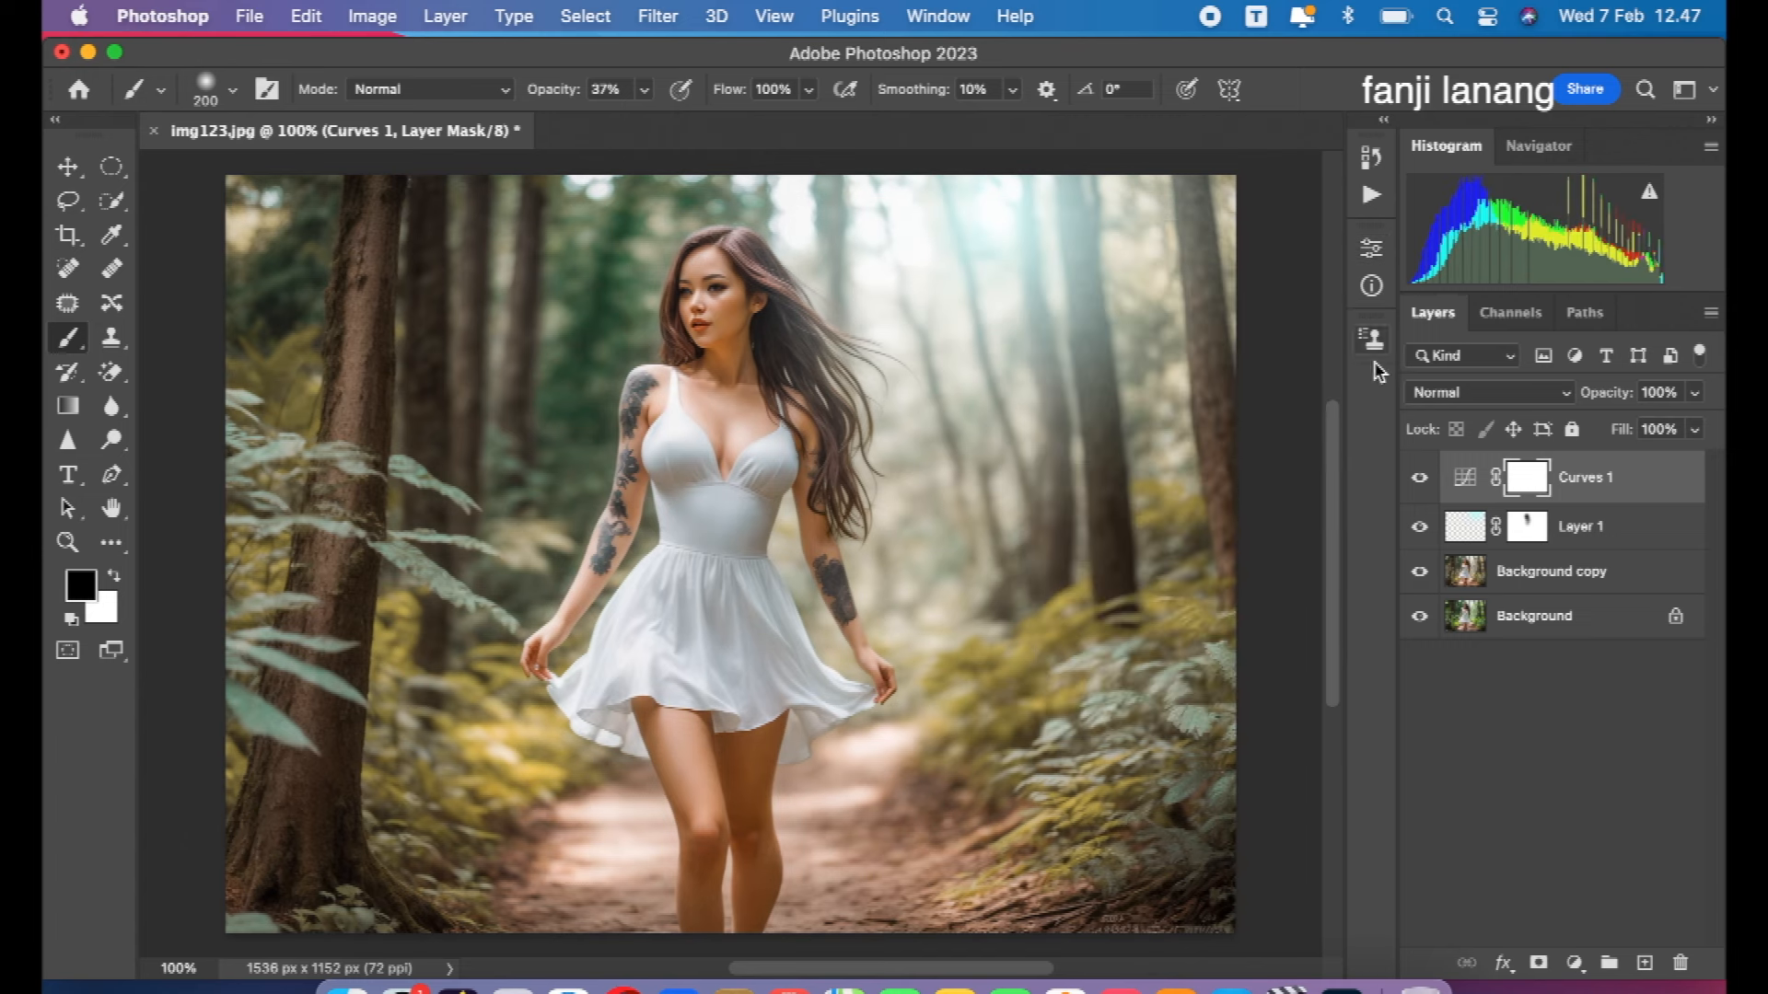
# - Toggle the visibility of the adjustment layers to compare the image with and without the edits
pyautogui.click(1410, 477)
pyautogui.click(1419, 513)
pyautogui.click(1419, 512)
pyautogui.click(1421, 498)
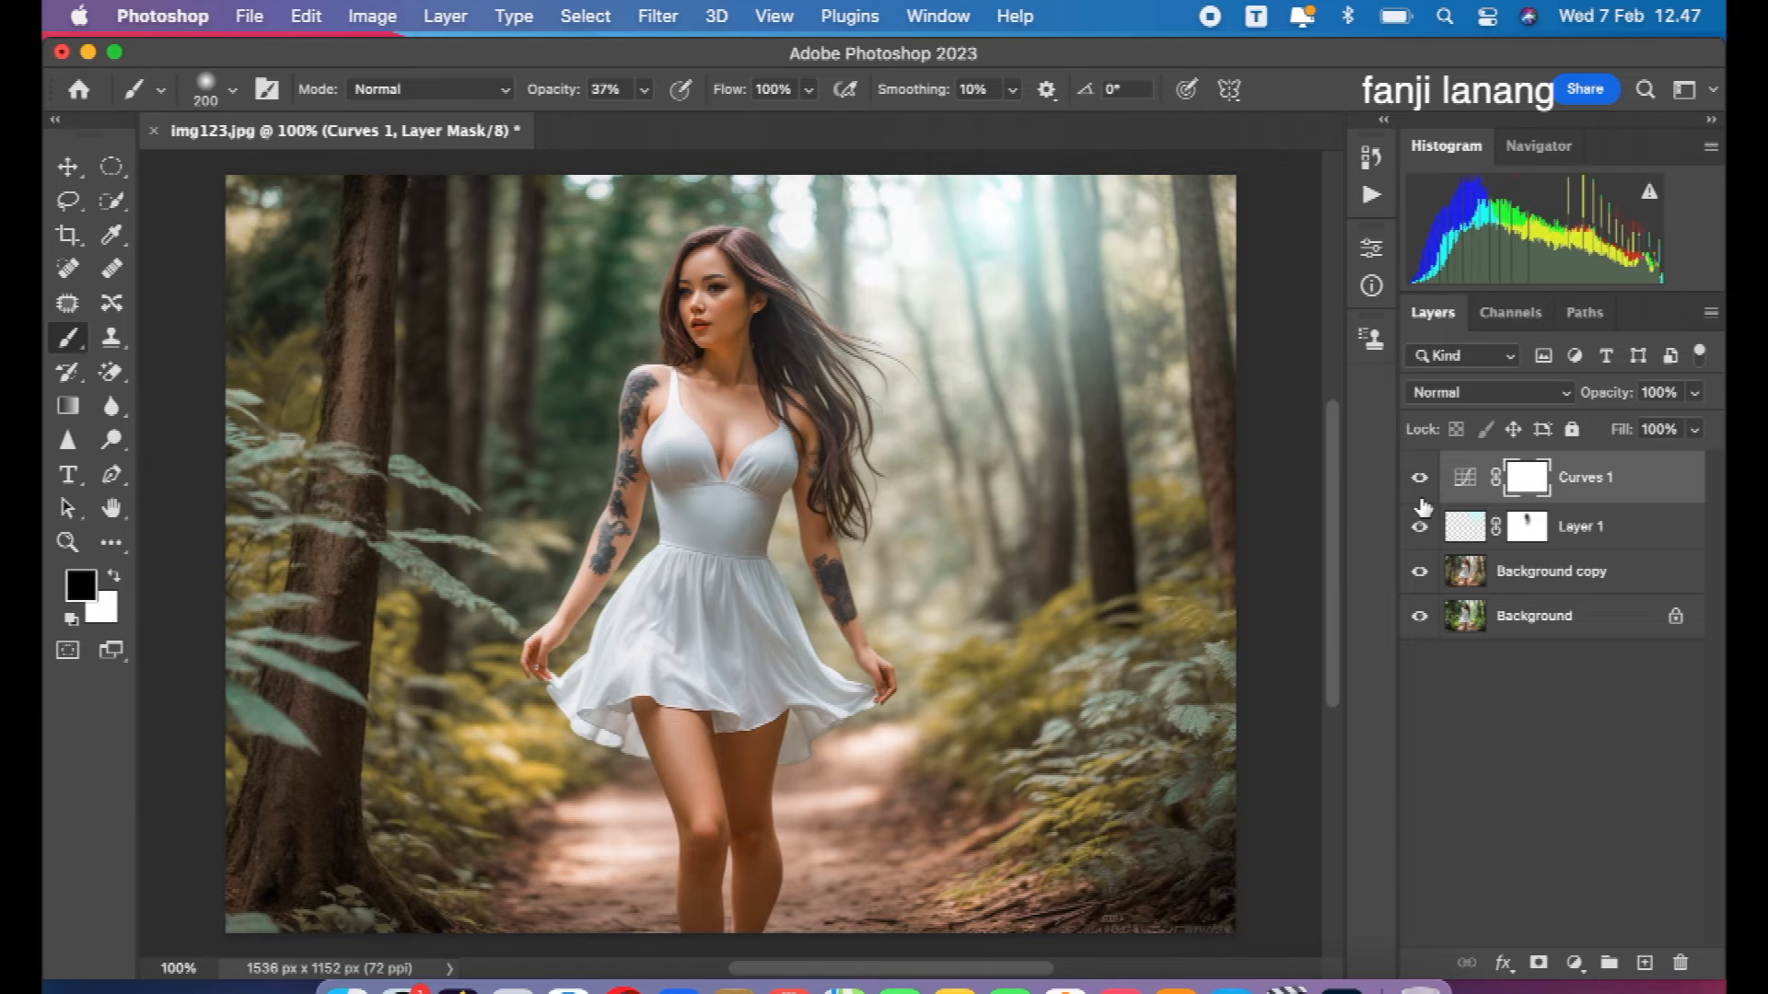